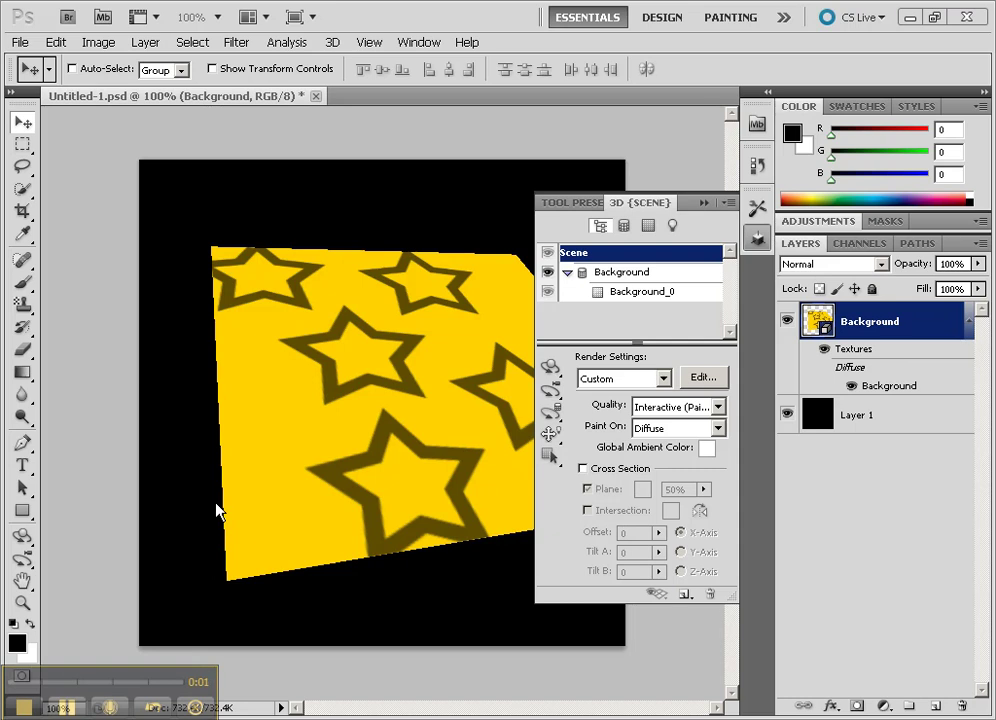
# - Hide the star layer, add Layer 2, and convert it into a Cube Wrap 3D shape
pyautogui.click(787, 320)
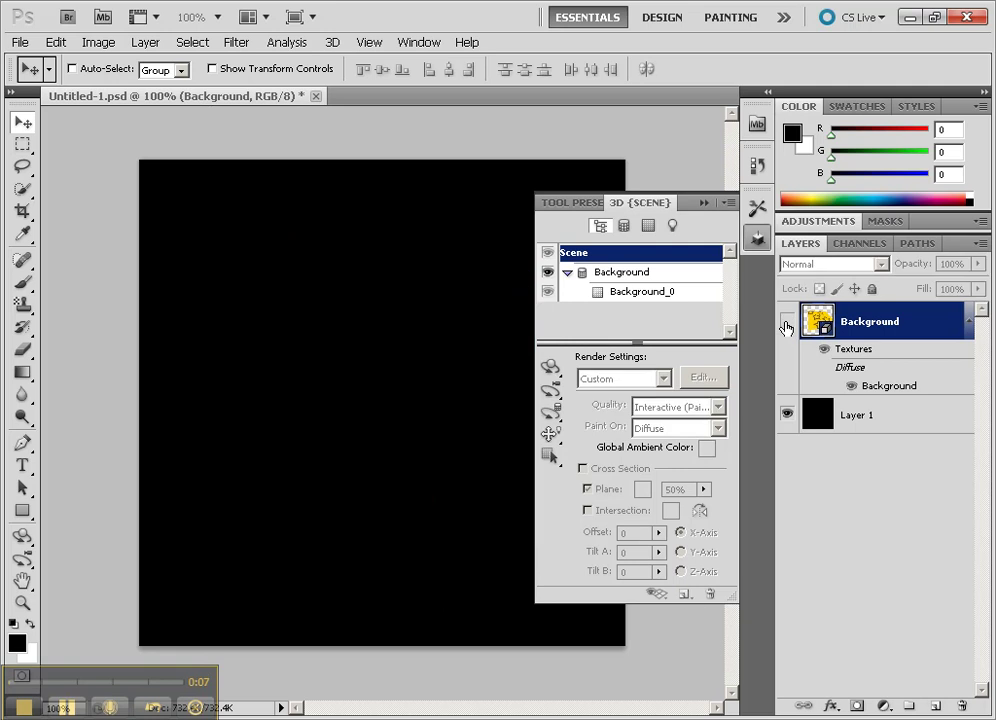
pyautogui.click(936, 706)
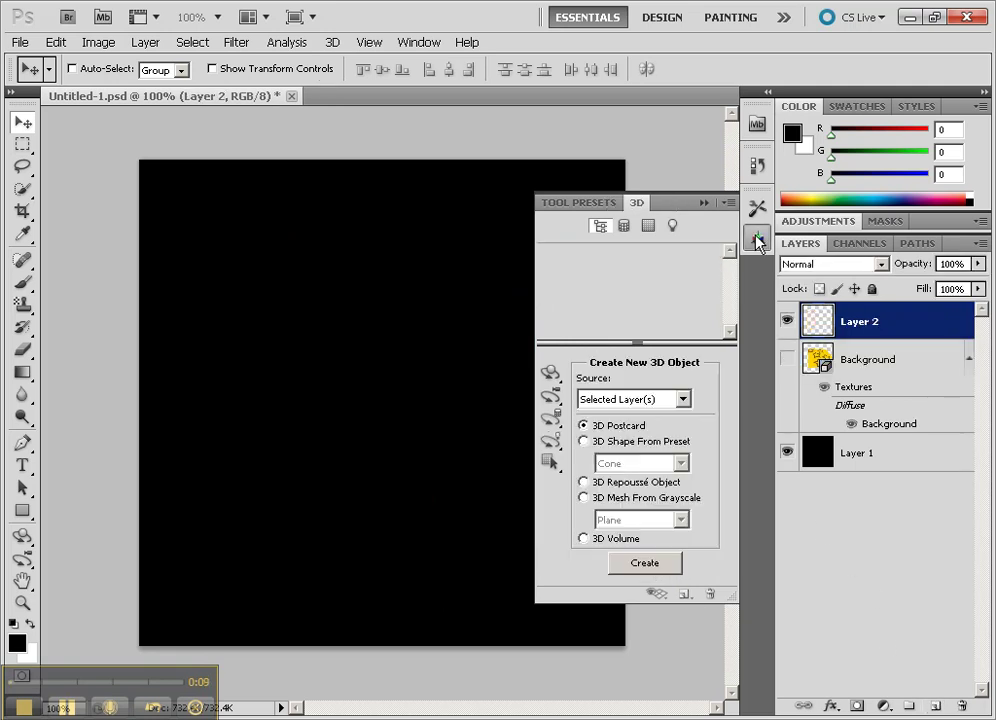
pyautogui.click(329, 43)
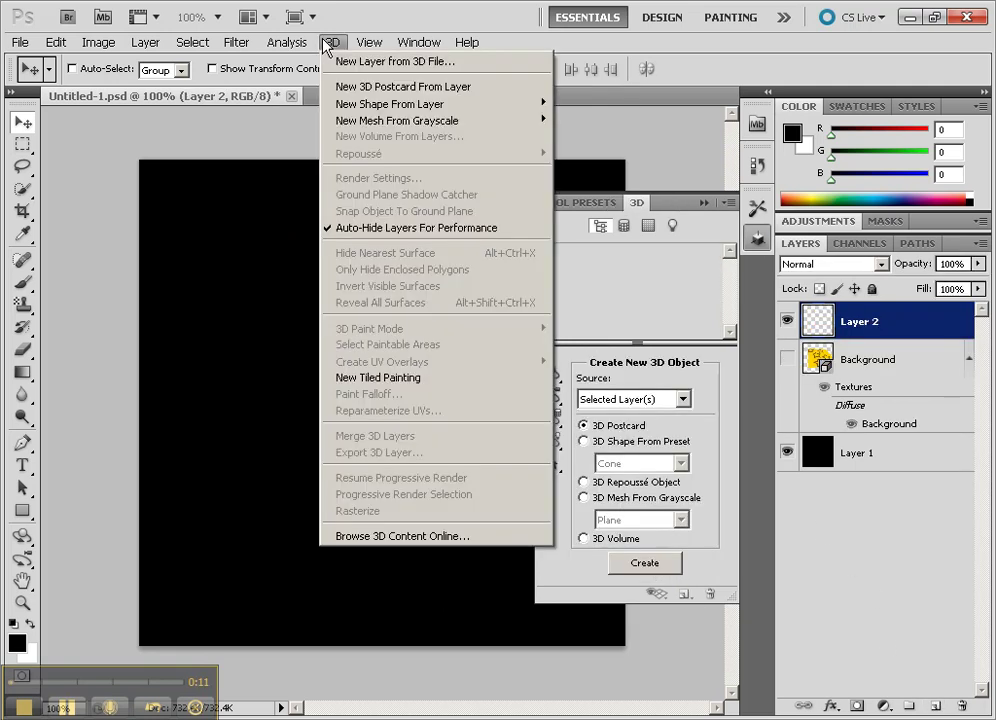
pyautogui.moveTo(381, 110)
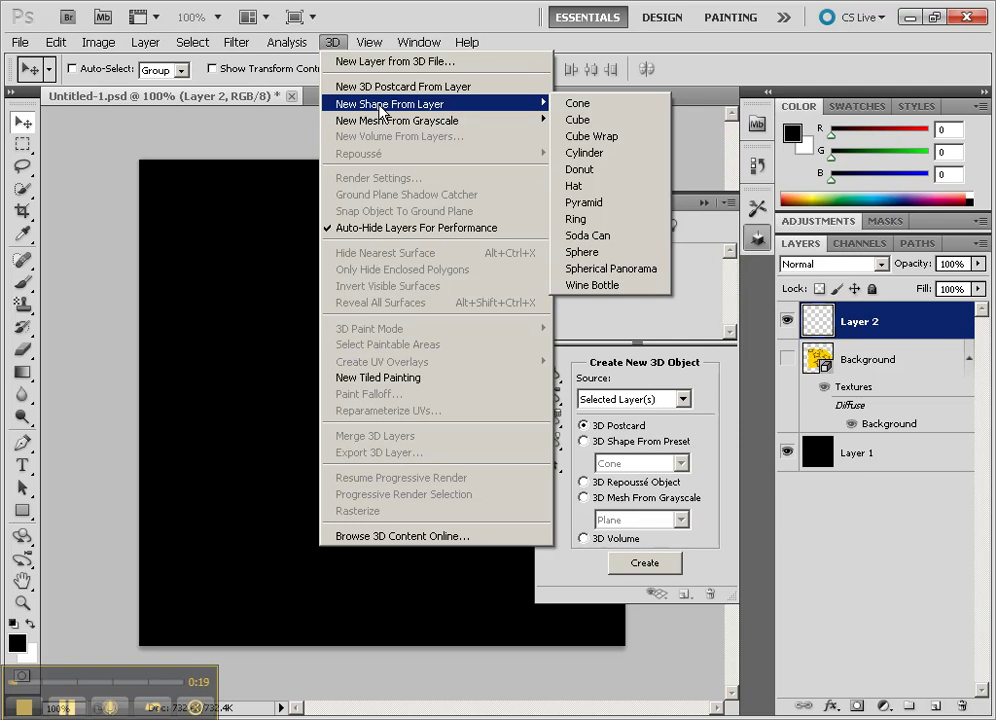
pyautogui.click(594, 134)
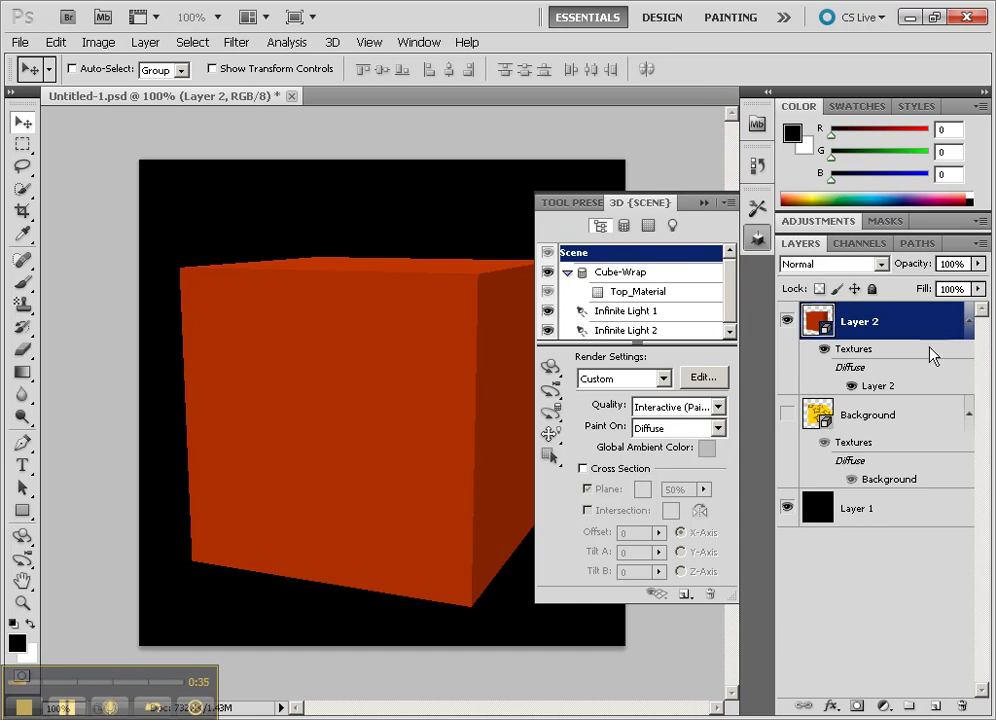
# - Brush a black arrow onto the cube's Layer 2 texture and save the .psb back to the cube
pyautogui.doubleClick(866, 388)
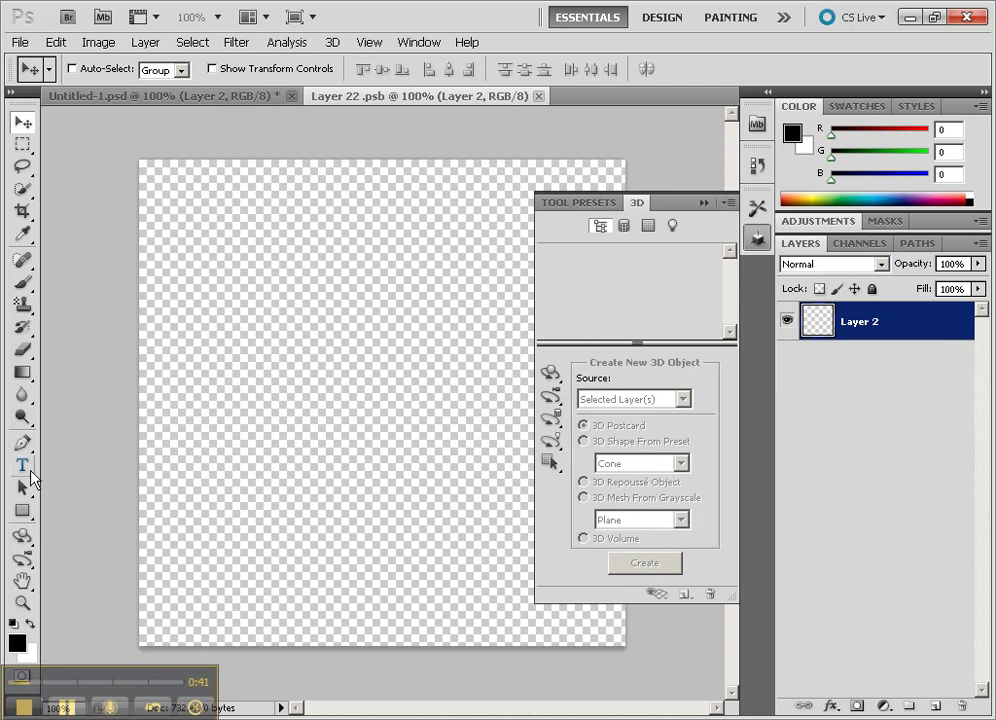
pyautogui.click(24, 283)
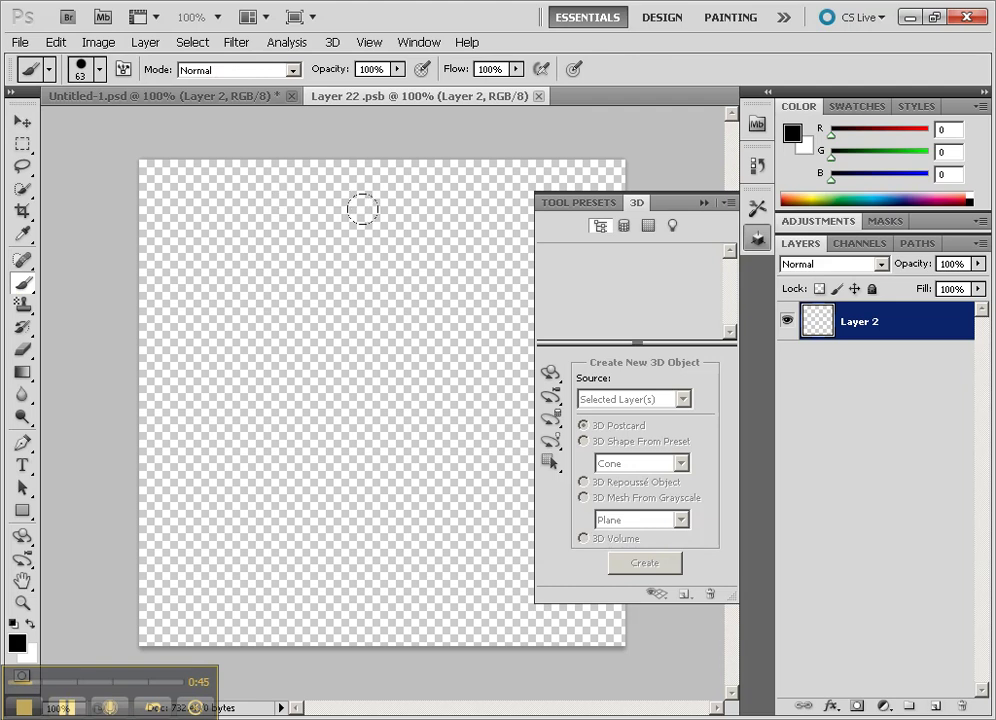
pyautogui.moveTo(372, 228)
pyautogui.mouseDown()
pyautogui.moveTo(223, 394)
pyautogui.moveTo(438, 327)
pyautogui.moveTo(488, 391)
pyautogui.moveTo(364, 283)
pyautogui.moveTo(367, 483)
pyautogui.moveTo(360, 545)
pyautogui.mouseUp()
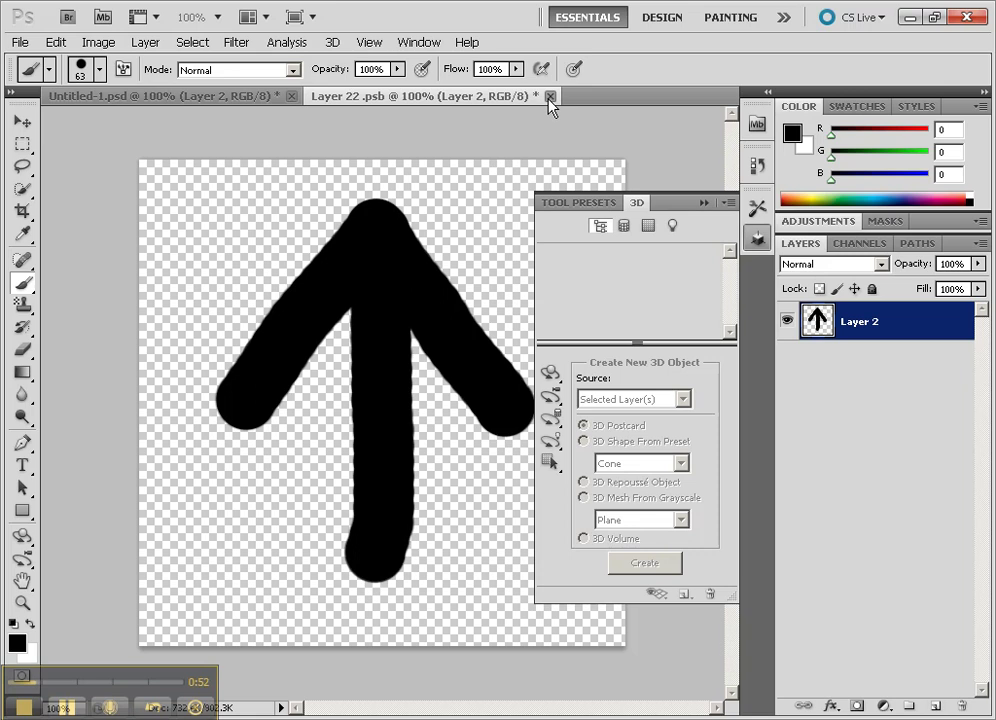
pyautogui.click(550, 96)
pyautogui.click(419, 407)
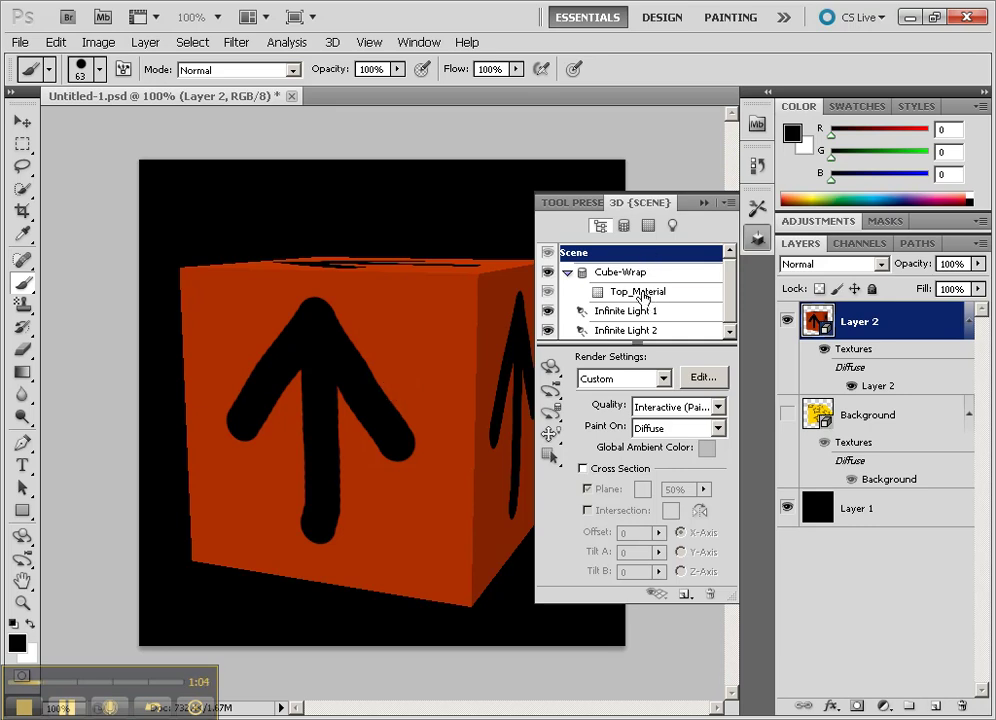
pyautogui.click(645, 292)
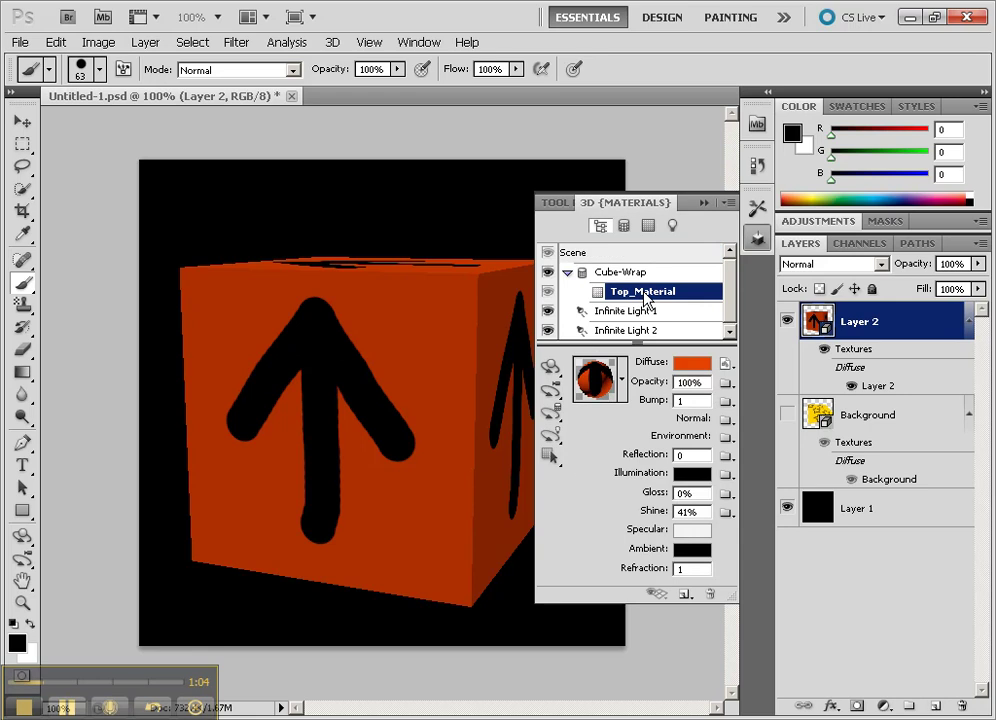
# - Set Top_Material's Diffuse colour to white in the Color Picker, then return to Scene view
pyautogui.click(650, 227)
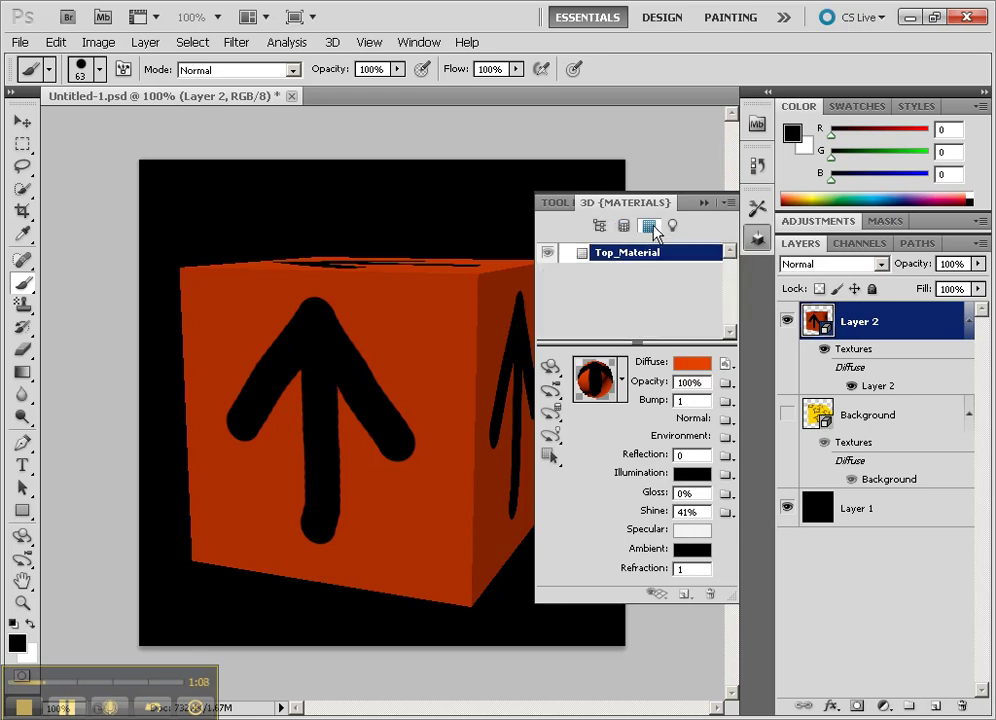
pyautogui.click(689, 364)
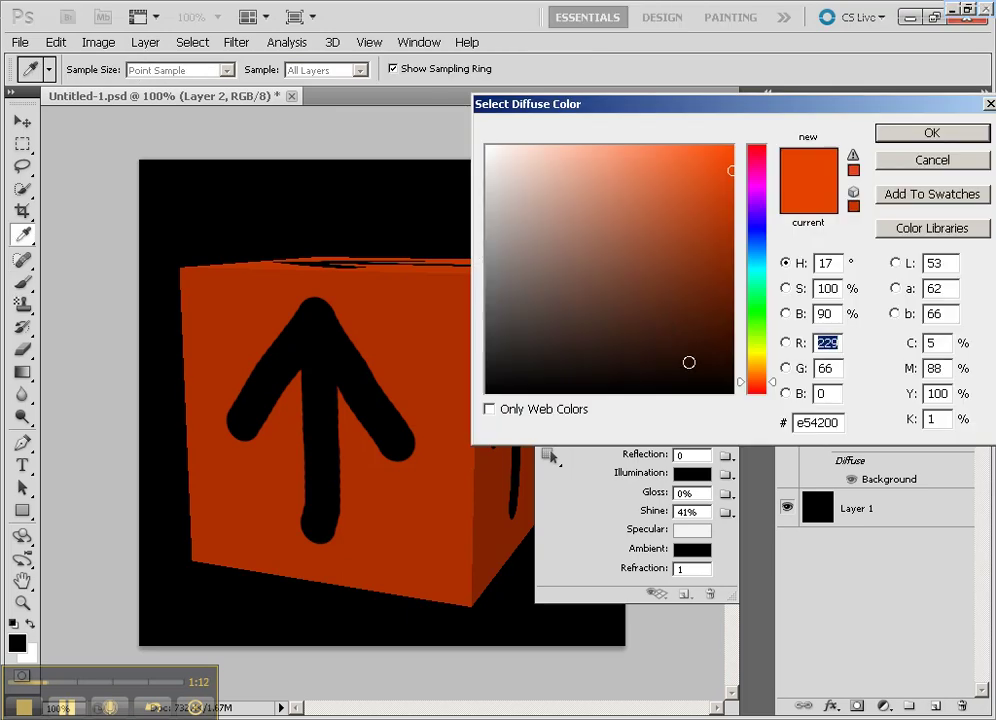
pyautogui.click(596, 147)
pyautogui.moveTo(596, 150)
pyautogui.mouseDown()
pyautogui.moveTo(598, 187)
pyautogui.moveTo(531, 187)
pyautogui.moveTo(376, 100)
pyautogui.moveTo(434, 96)
pyautogui.moveTo(607, 260)
pyautogui.moveTo(731, 404)
pyautogui.mouseUp()
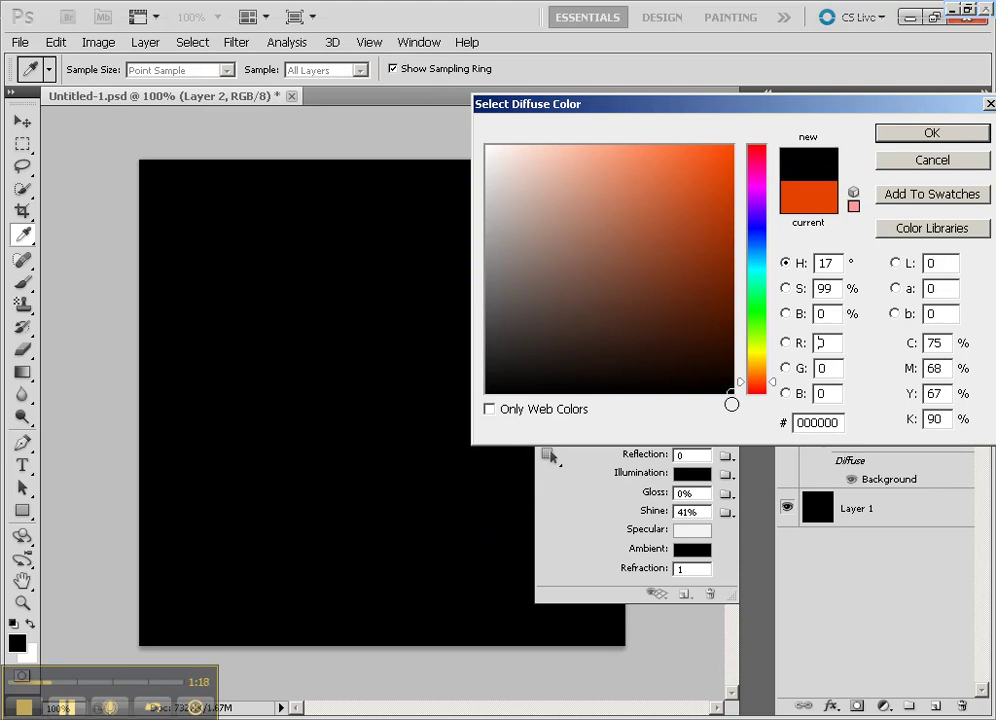
pyautogui.click(709, 167)
pyautogui.click(725, 211)
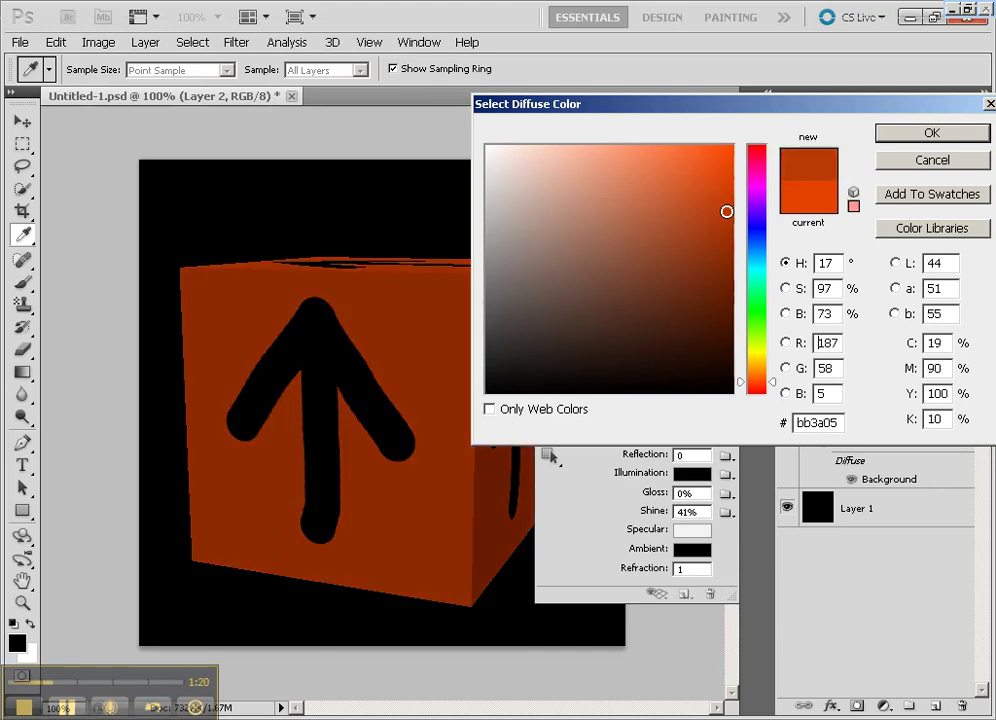
pyautogui.moveTo(725, 181)
pyautogui.mouseDown()
pyautogui.moveTo(725, 158)
pyautogui.moveTo(747, 140)
pyautogui.moveTo(731, 225)
pyautogui.moveTo(736, 131)
pyautogui.mouseUp()
pyautogui.moveTo(756, 306); pyautogui.dragTo(756, 304)
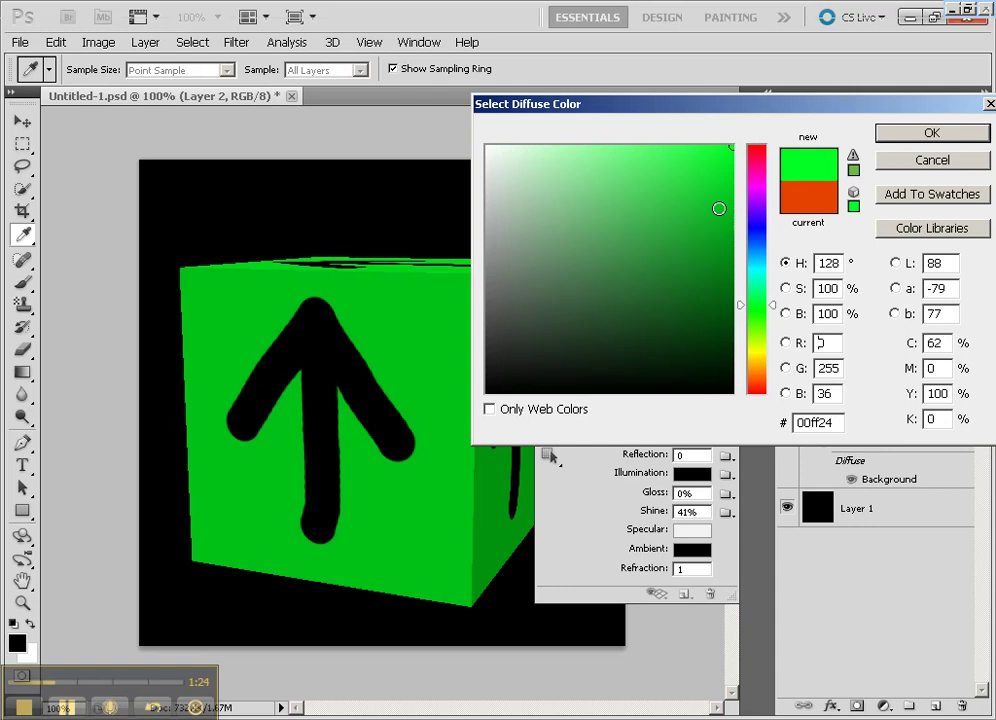
pyautogui.moveTo(718, 208)
pyautogui.mouseDown()
pyautogui.moveTo(736, 151)
pyautogui.moveTo(640, 196)
pyautogui.moveTo(549, 200)
pyautogui.moveTo(482, 143)
pyautogui.mouseUp()
pyautogui.click(935, 135)
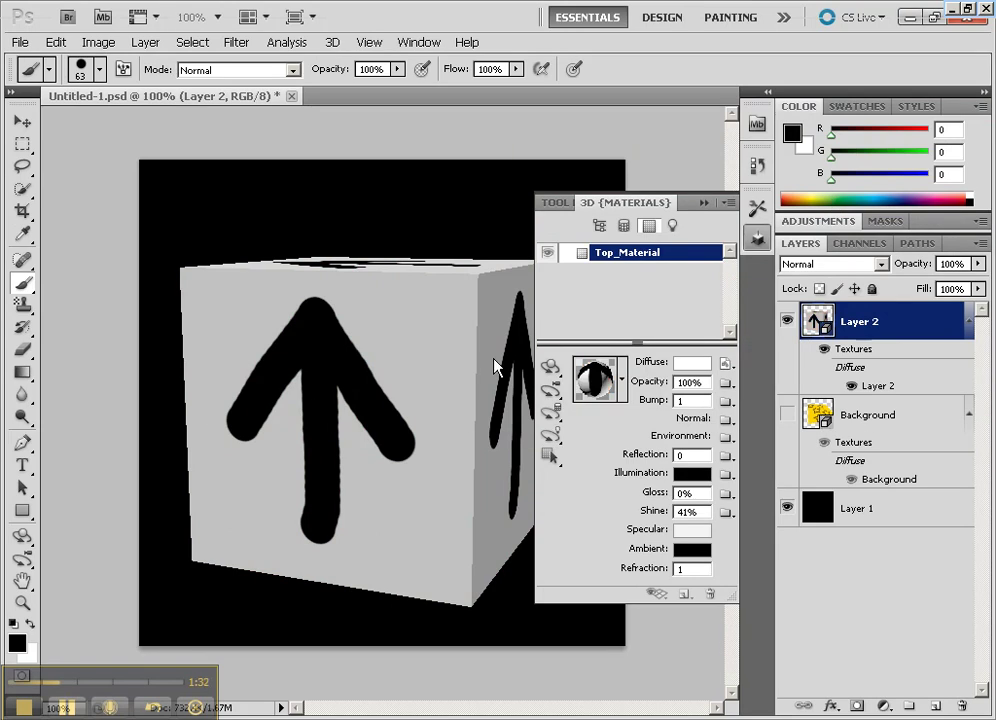
pyautogui.click(599, 225)
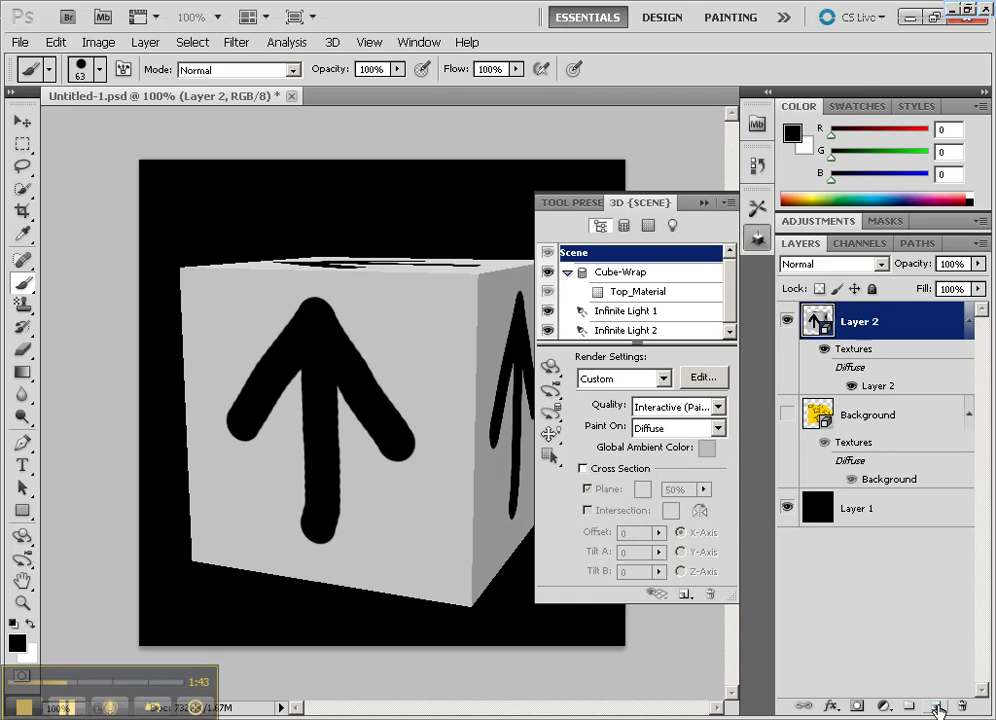
# - Add Layer 3 and convert it into a six-material Cube via 3D > New Shape From Layer
pyautogui.click(936, 707)
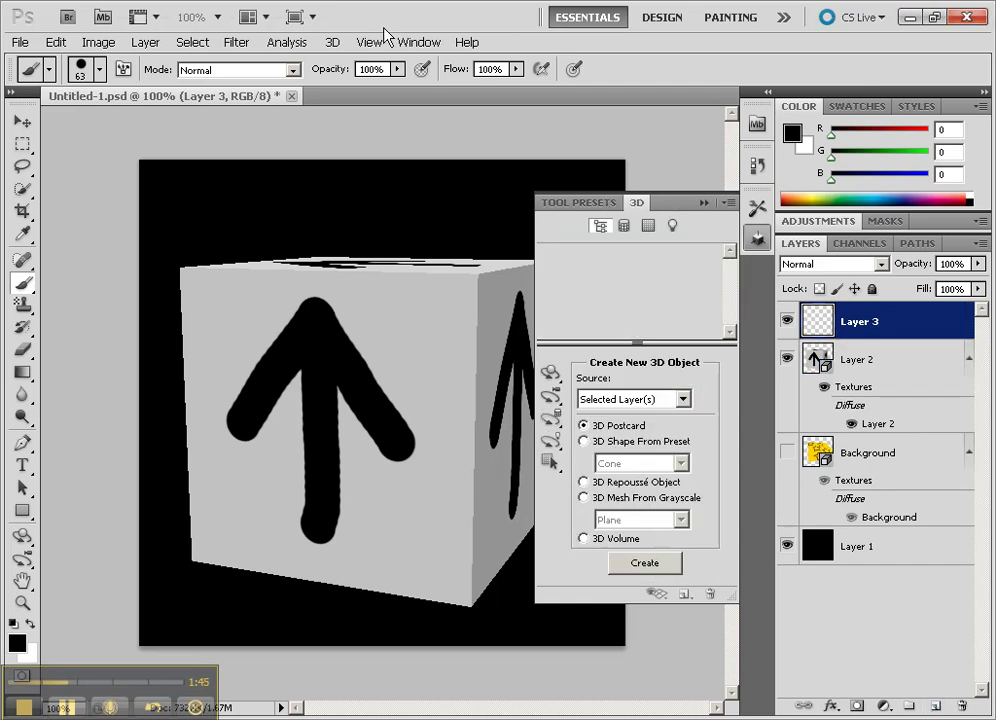
pyautogui.click(332, 42)
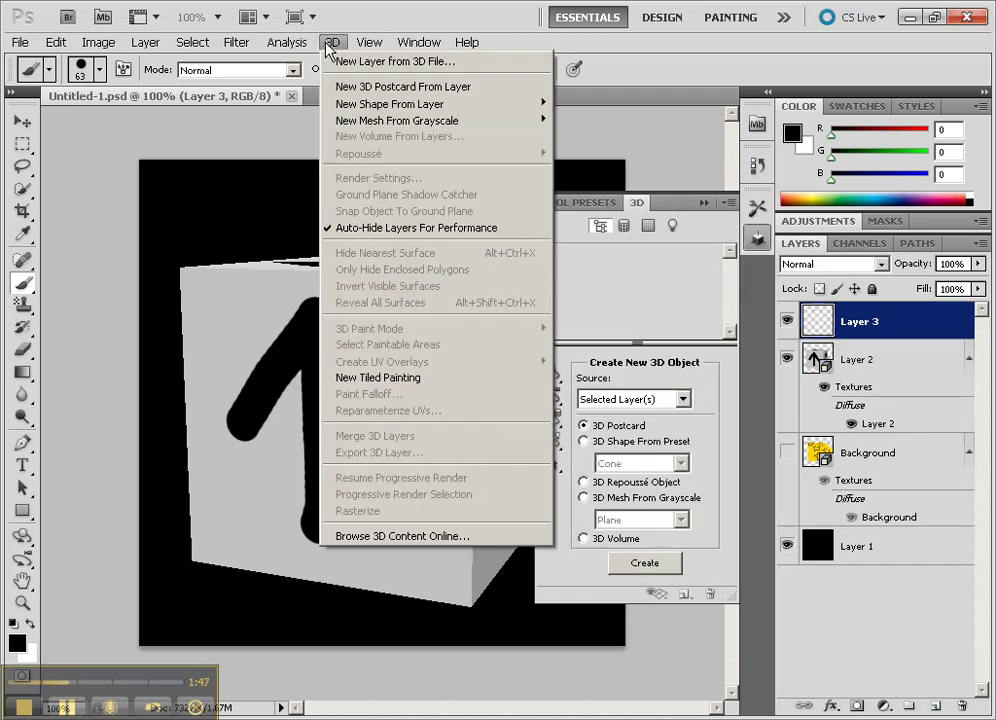
pyautogui.moveTo(398, 106)
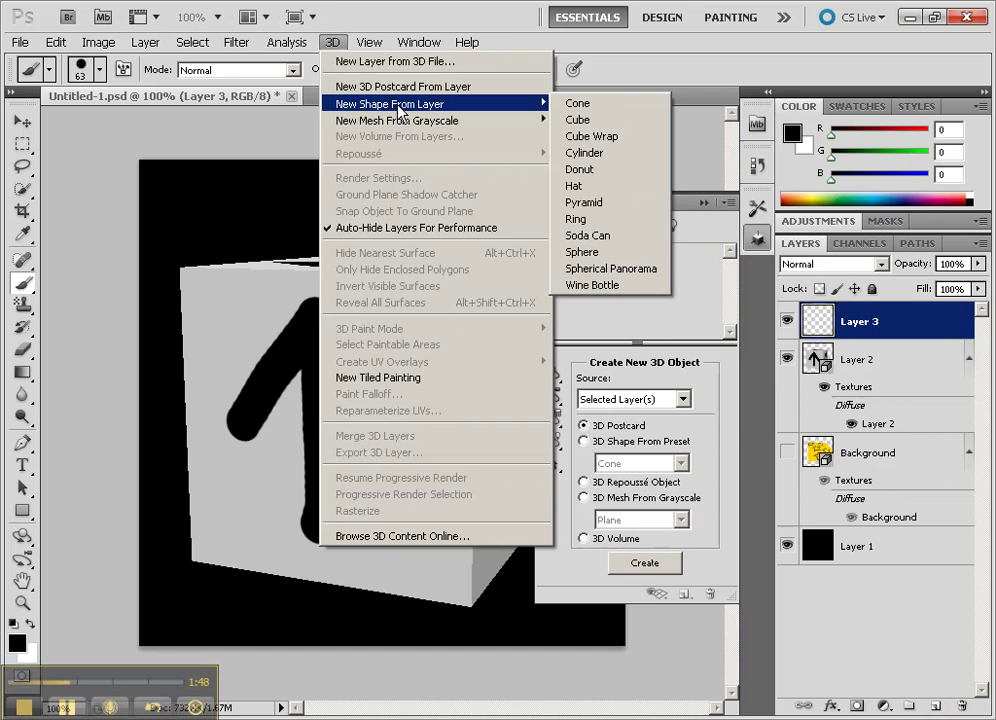
pyautogui.click(582, 121)
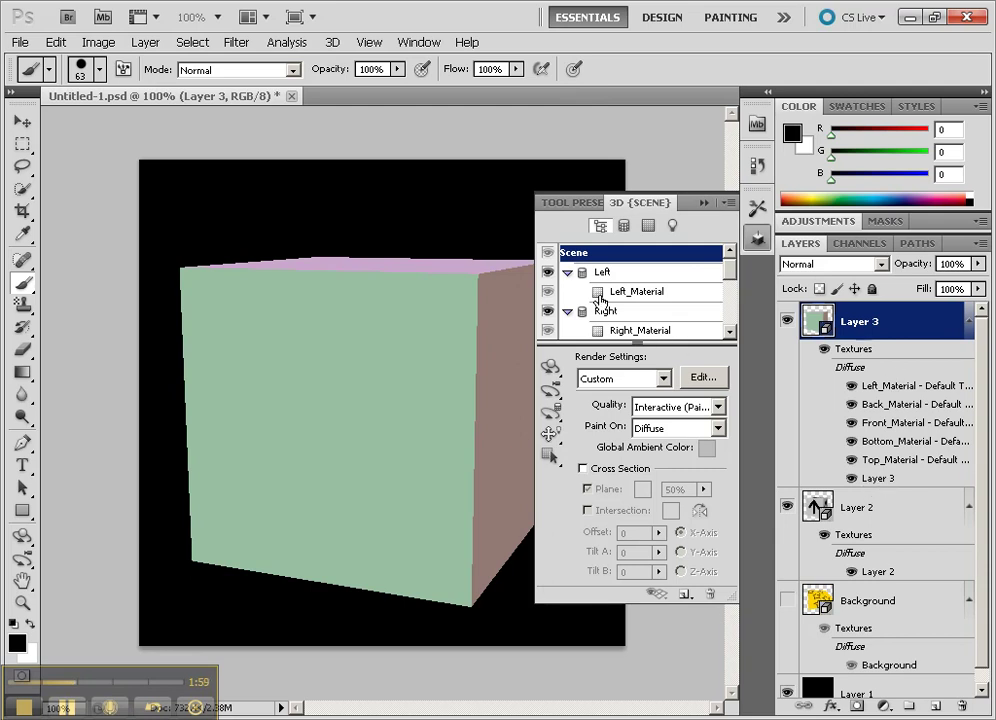
# - List the cube's materials and inspect Top, Bottom, Front, Back and Right materials
pyautogui.click(649, 226)
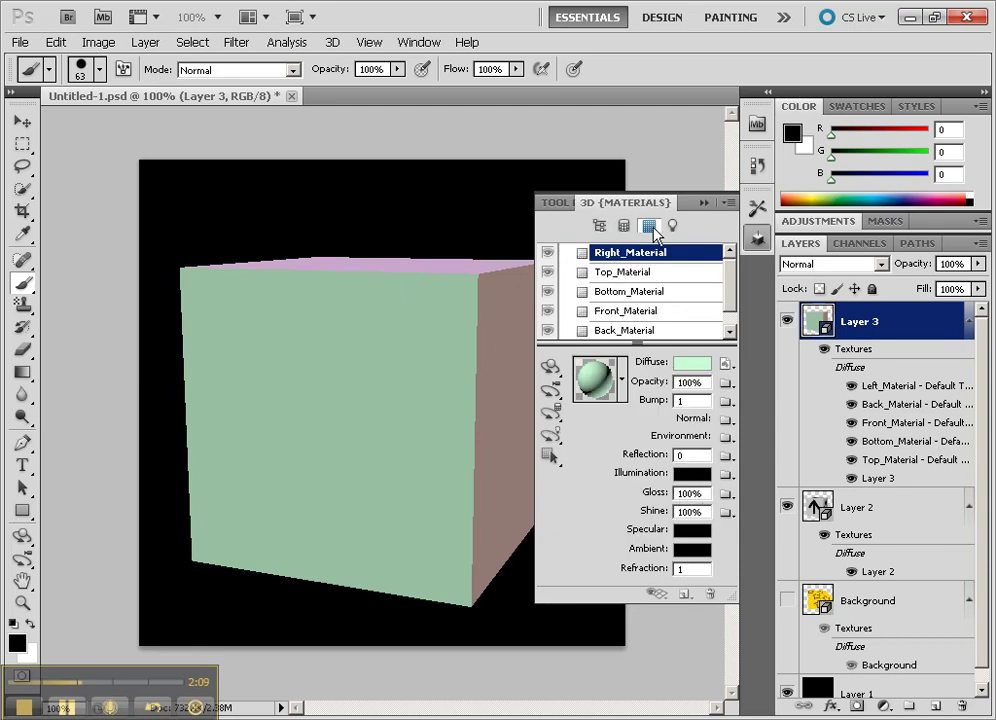
pyautogui.click(632, 272)
pyautogui.click(630, 291)
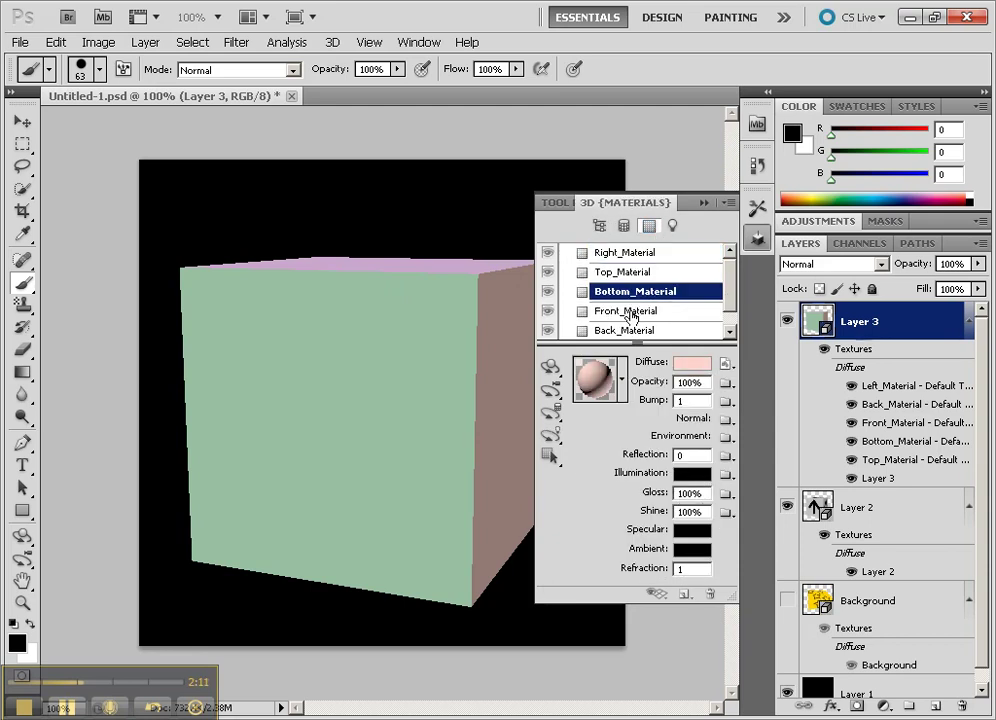
pyautogui.click(630, 313)
pyautogui.click(626, 330)
pyautogui.click(632, 256)
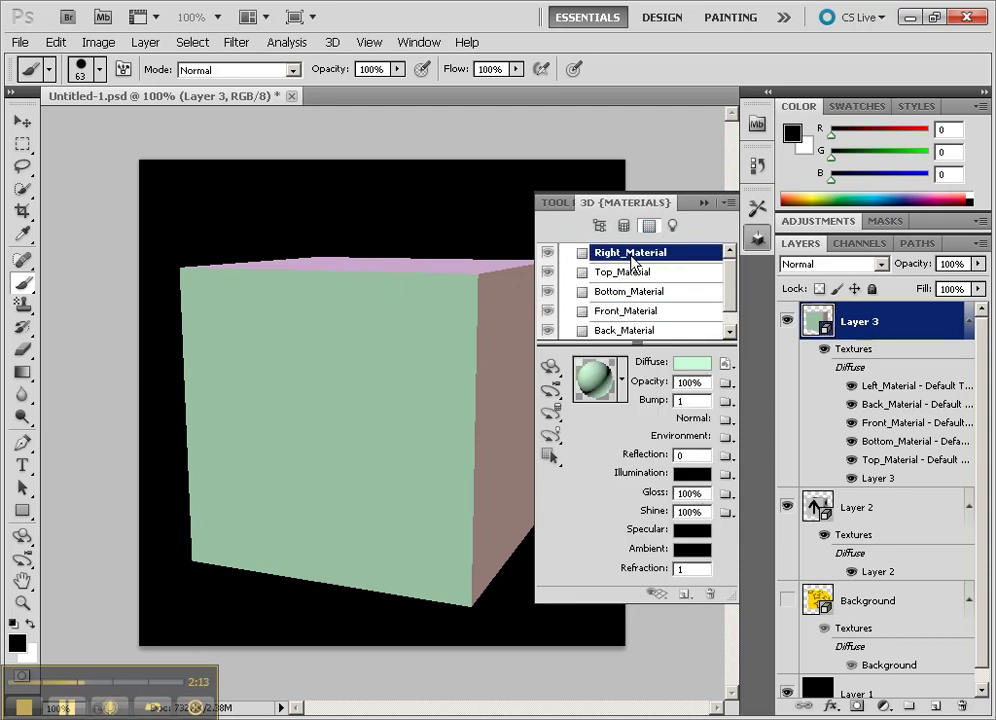
# - Preview darker greens for Right_Material's Diffuse colour, cancel, and switch to the file browser
pyautogui.click(694, 363)
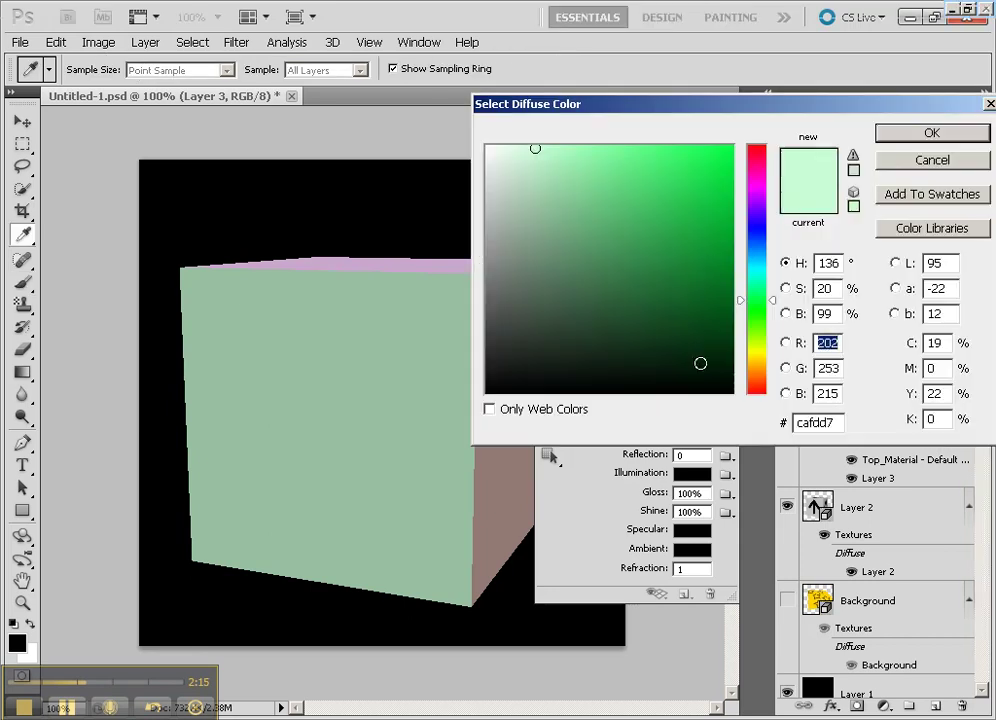
pyautogui.moveTo(700, 363)
pyautogui.mouseDown()
pyautogui.moveTo(727, 193)
pyautogui.moveTo(733, 200)
pyautogui.moveTo(669, 331)
pyautogui.moveTo(638, 271)
pyautogui.mouseUp()
pyautogui.click(932, 161)
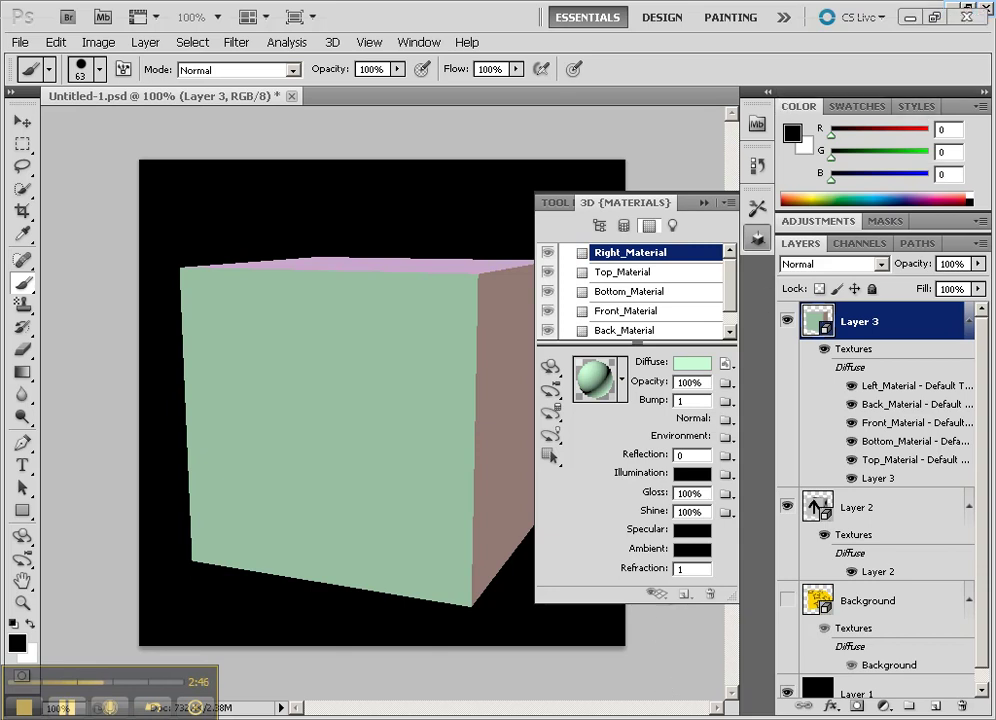
pyautogui.hotkey('alt', 'Tab')
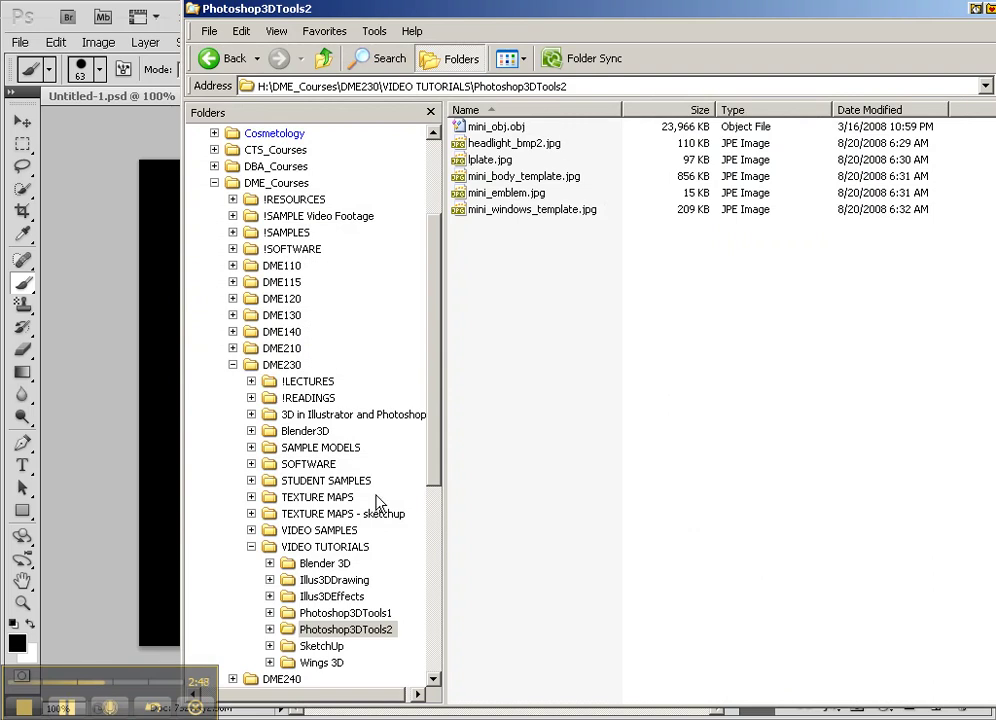
pyautogui.click(335, 594)
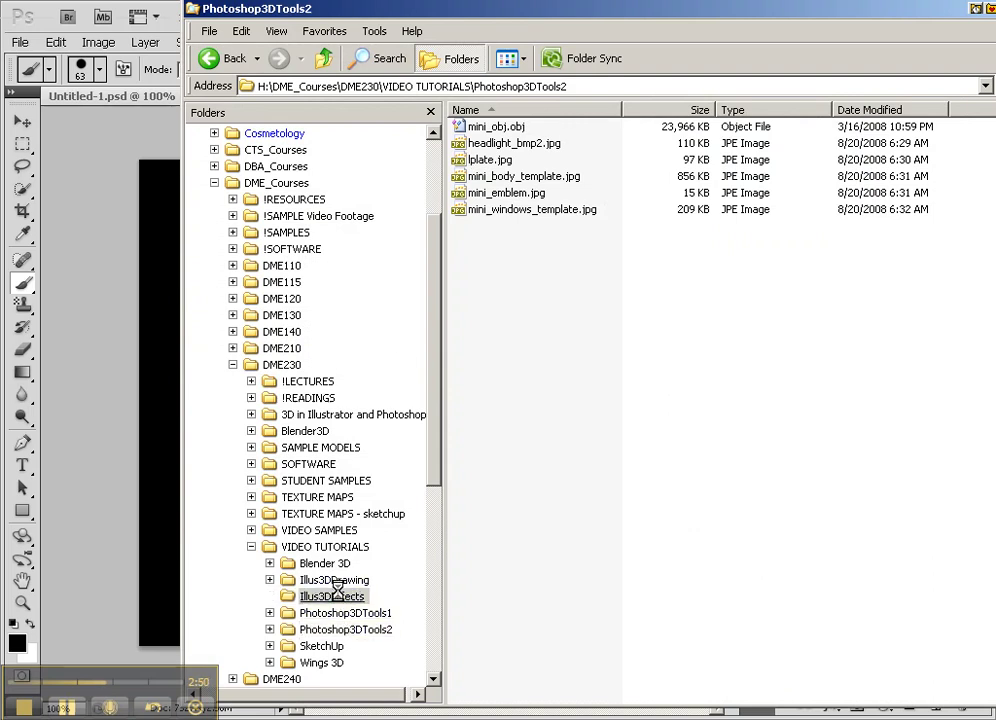
pyautogui.click(504, 130)
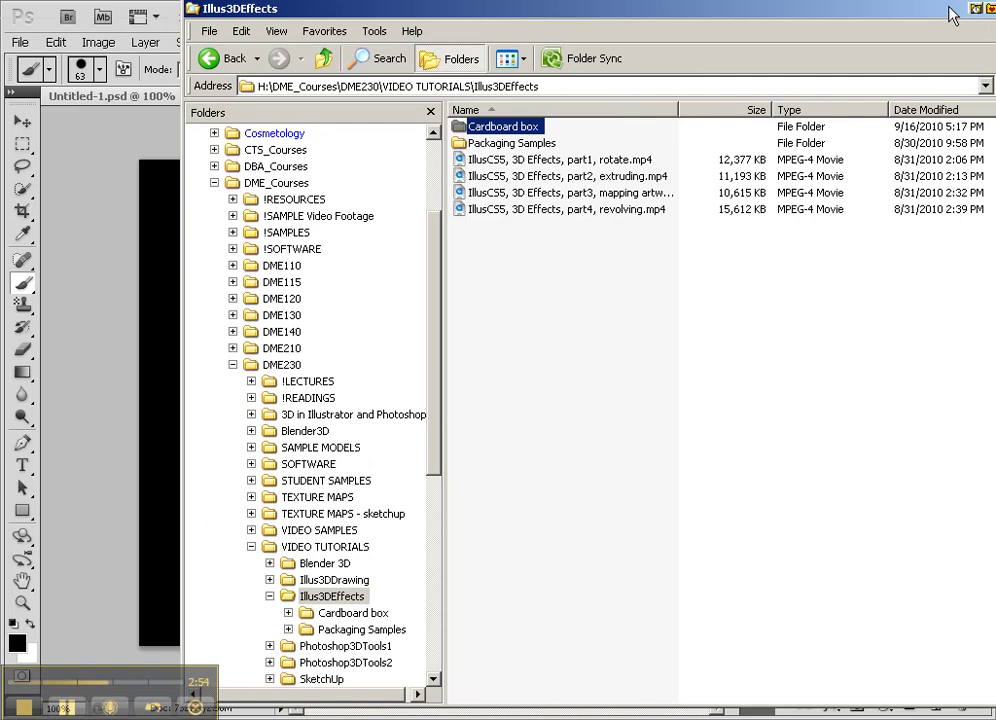
pyautogui.moveTo(741, 12)
pyautogui.mouseDown()
pyautogui.moveTo(700, 34)
pyautogui.moveTo(744, 36)
pyautogui.mouseUp()
pyautogui.click(744, 24)
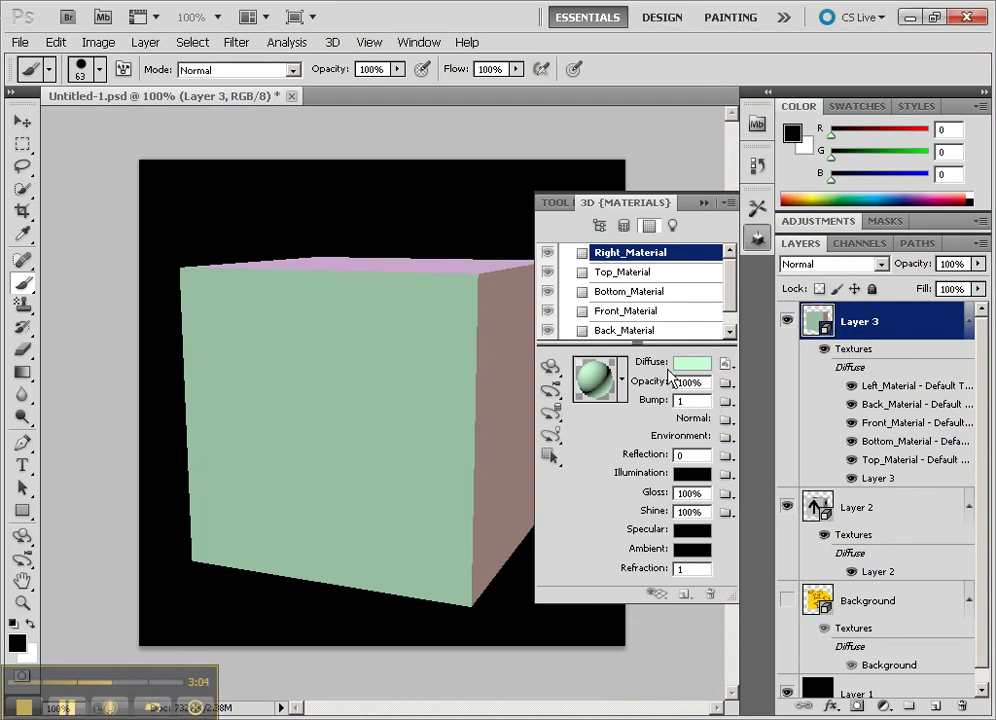
# - Load Box1_side1.jpg as Right_Material's Diffuse texture
pyautogui.click(729, 365)
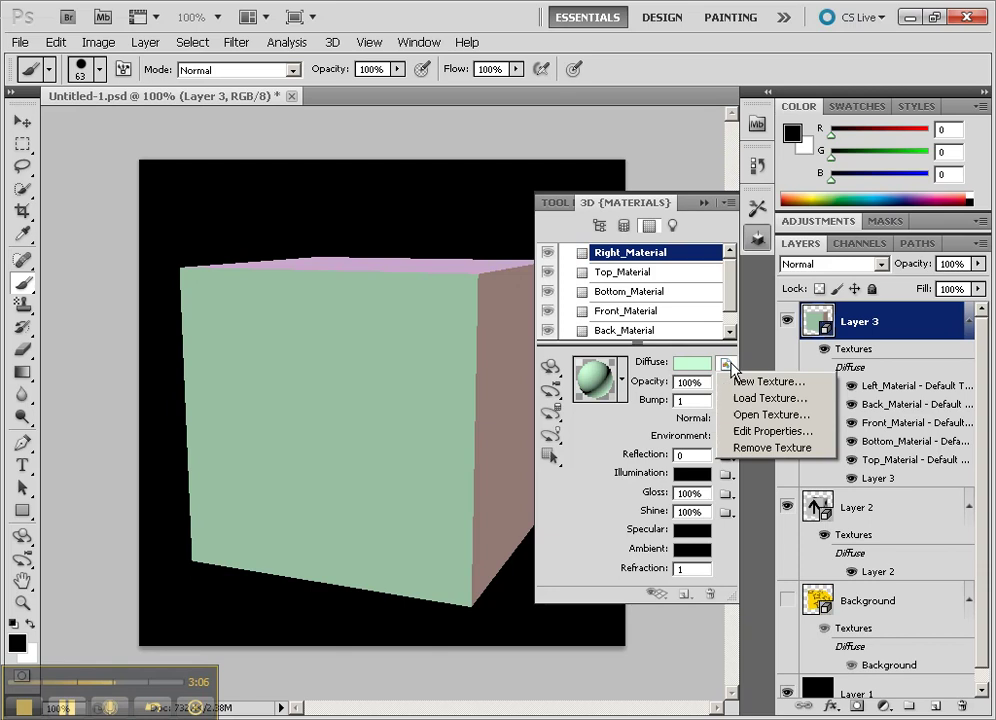
pyautogui.click(784, 399)
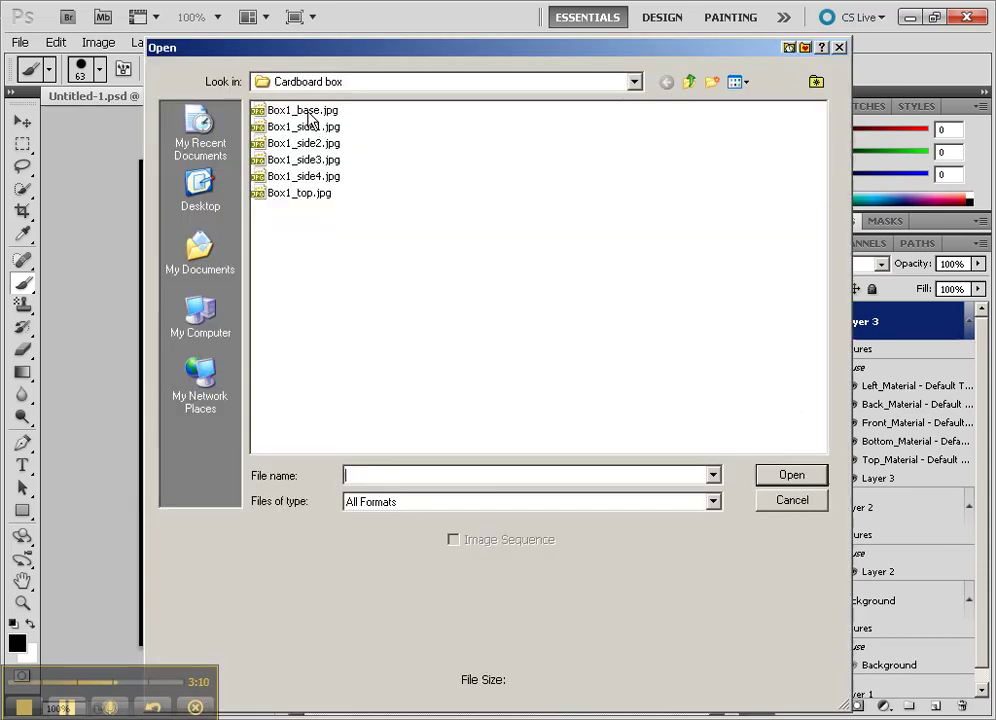
pyautogui.click(305, 111)
pyautogui.click(306, 127)
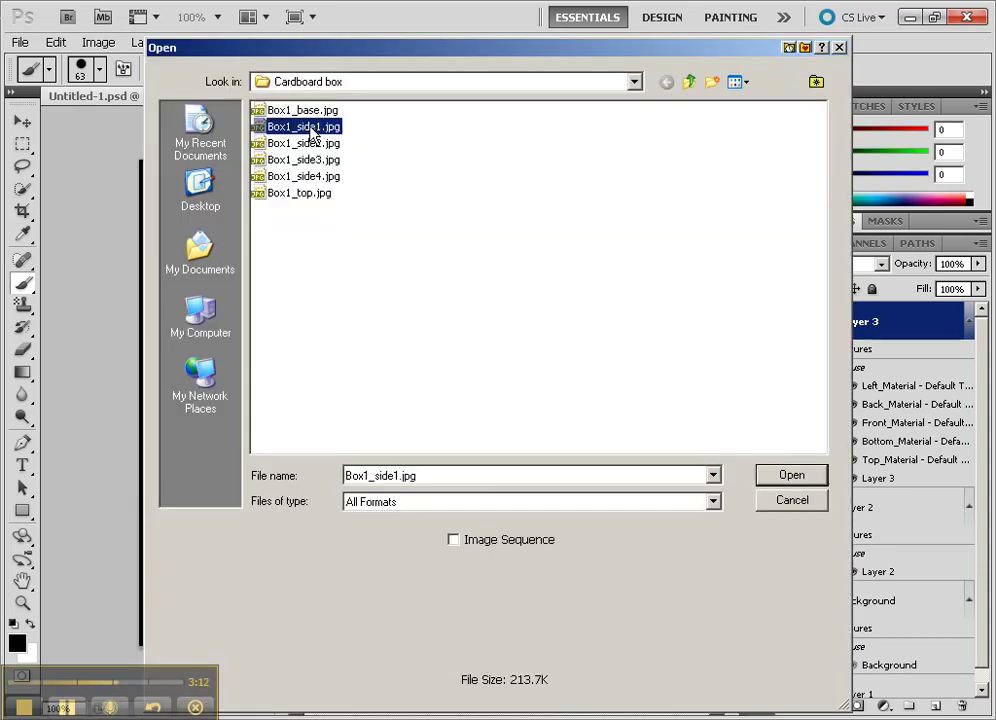
pyautogui.click(793, 476)
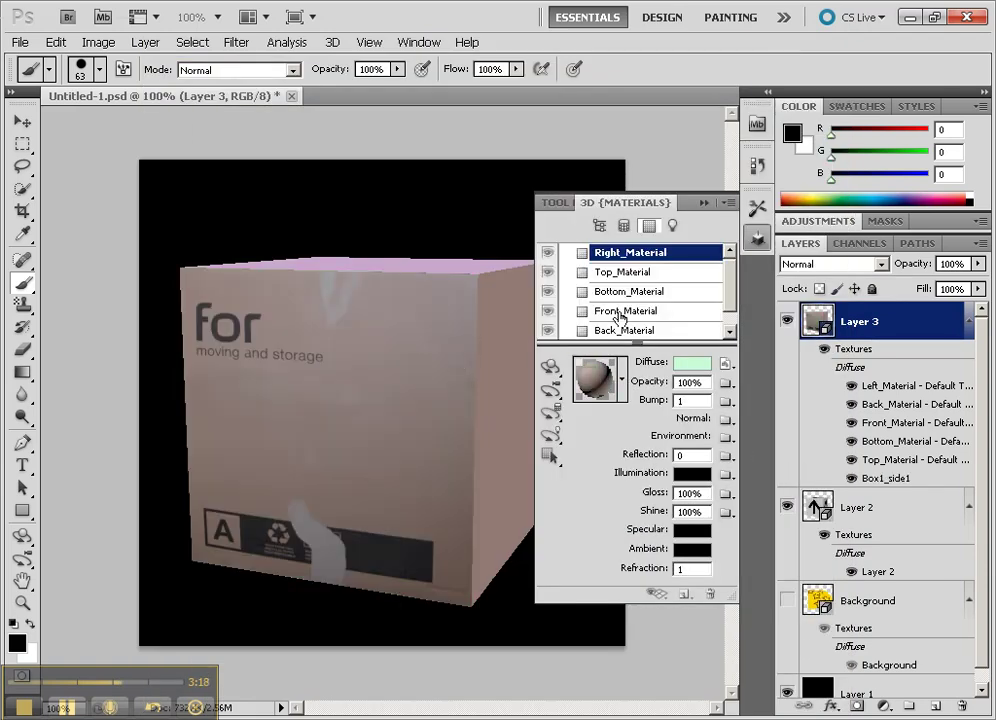
# - Select the cube's right-side material directly on the model with the 3D Material Select tool
pyautogui.click(638, 273)
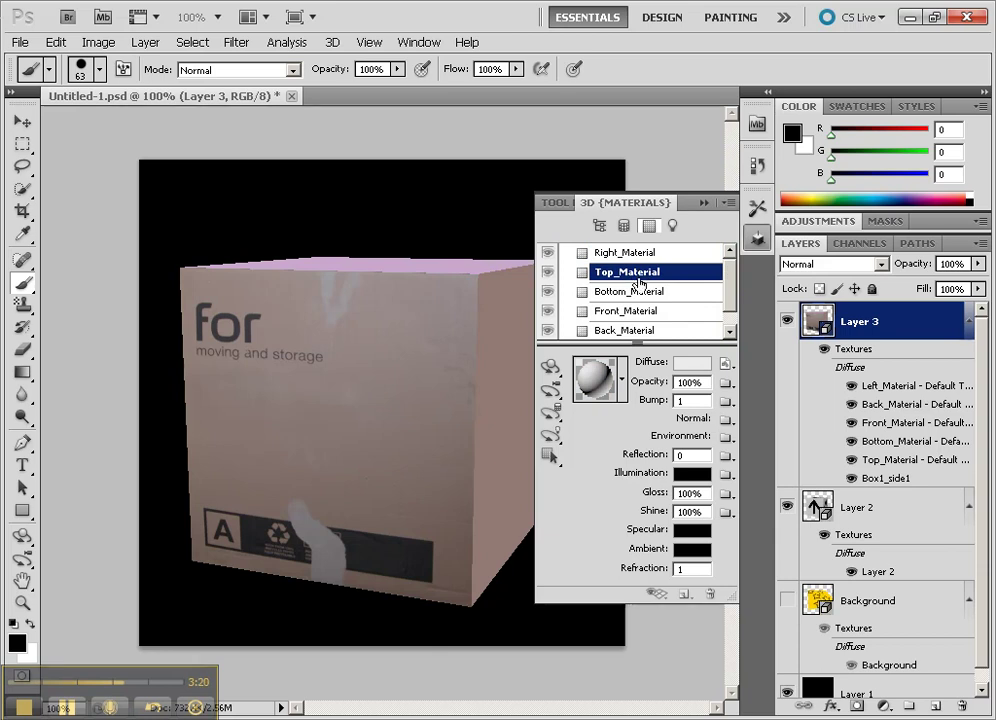
pyautogui.click(638, 291)
pyautogui.click(632, 312)
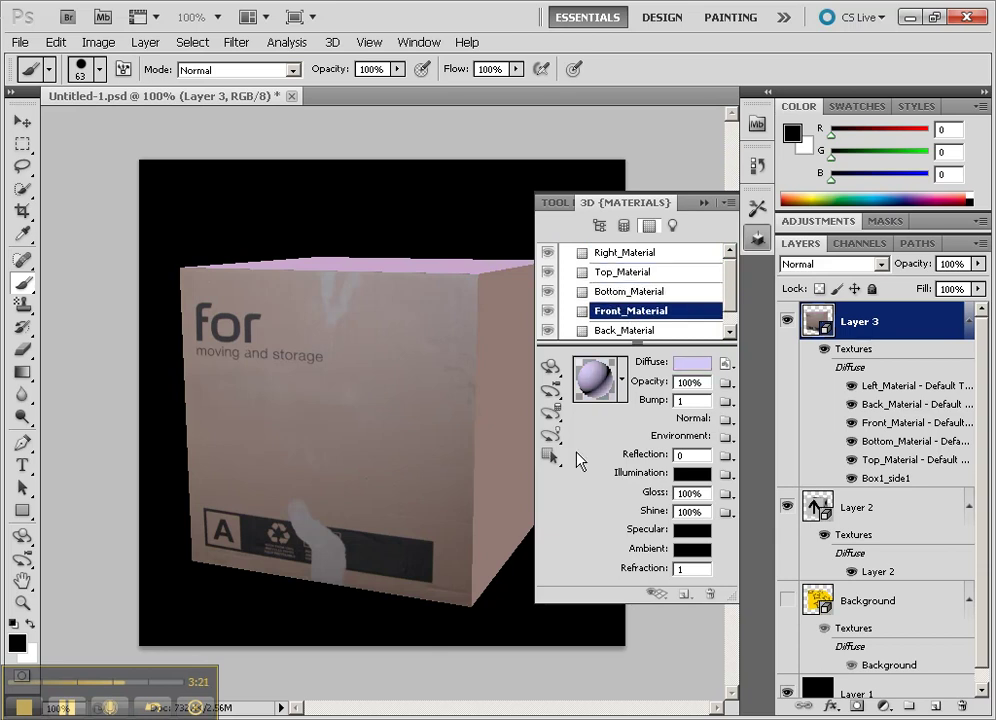
pyautogui.click(551, 457)
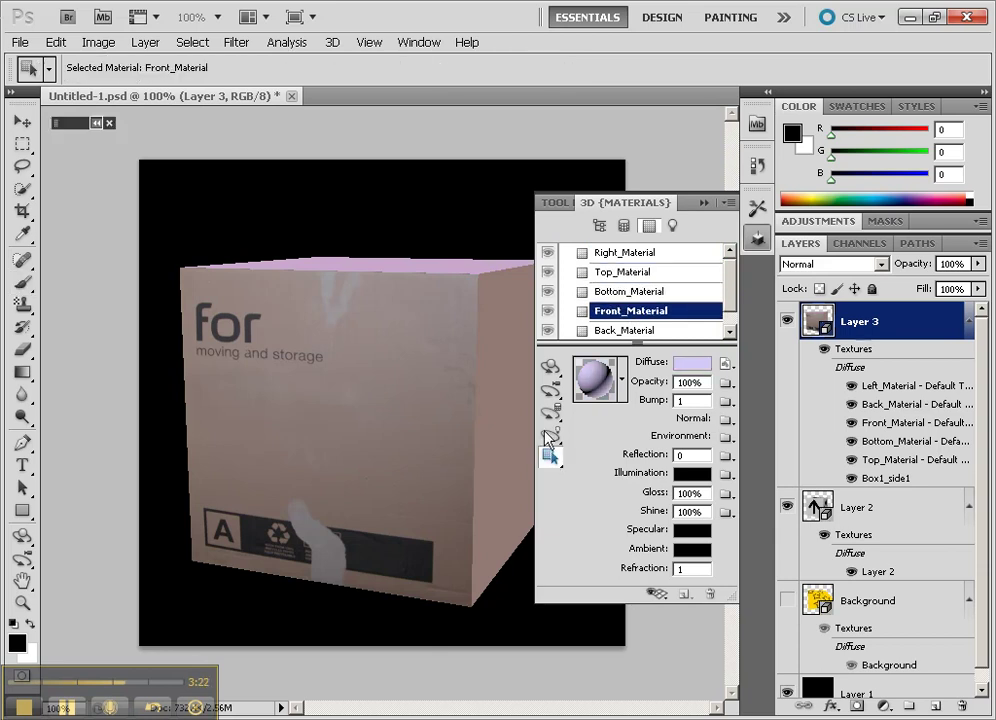
pyautogui.click(489, 329)
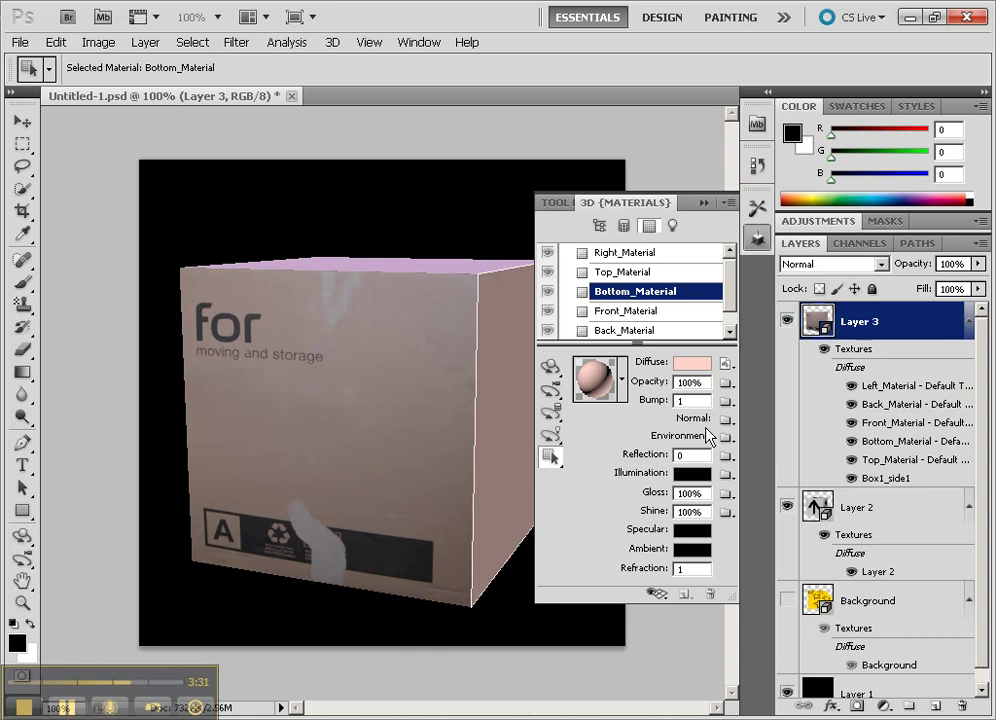
# - Load Box1_side3.jpg as that material's Diffuse texture
pyautogui.click(726, 364)
pyautogui.click(765, 399)
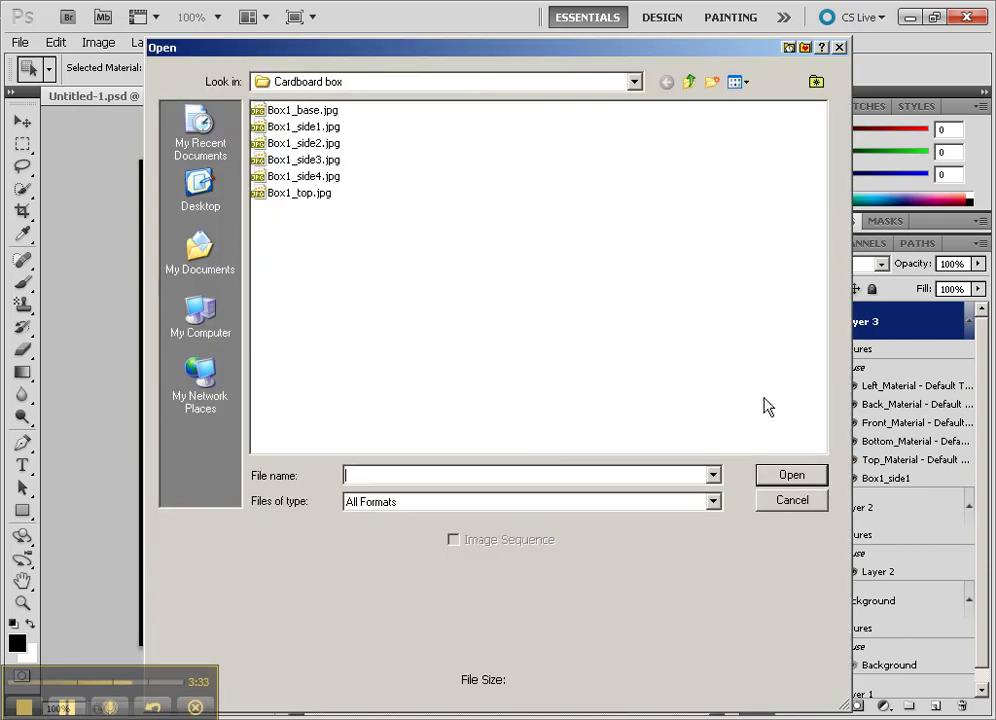
pyautogui.click(326, 161)
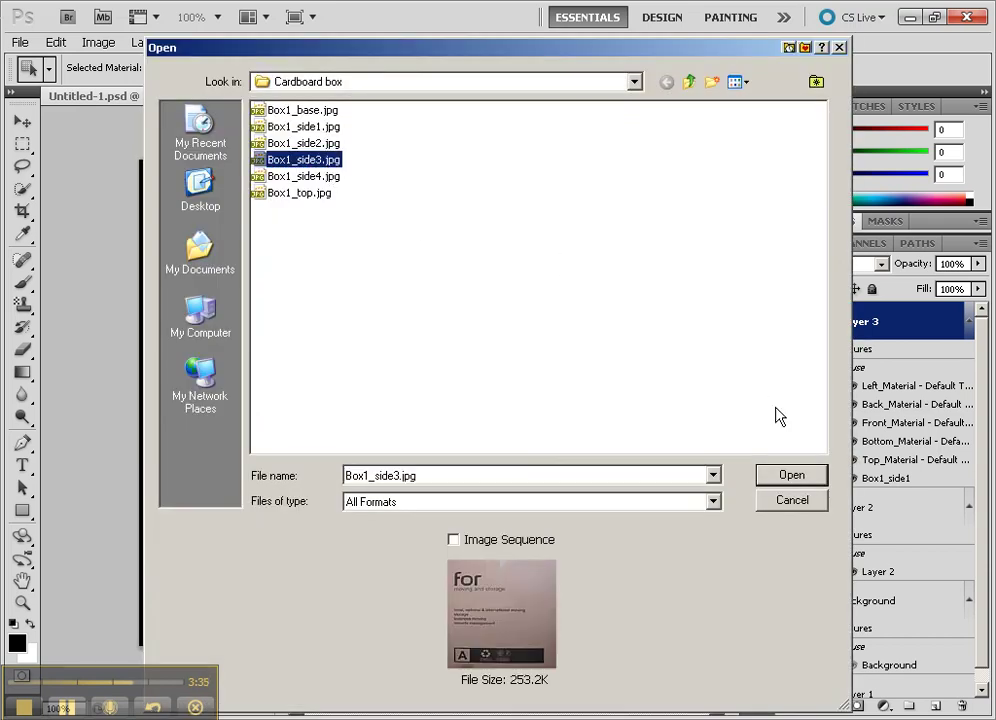
pyautogui.click(812, 475)
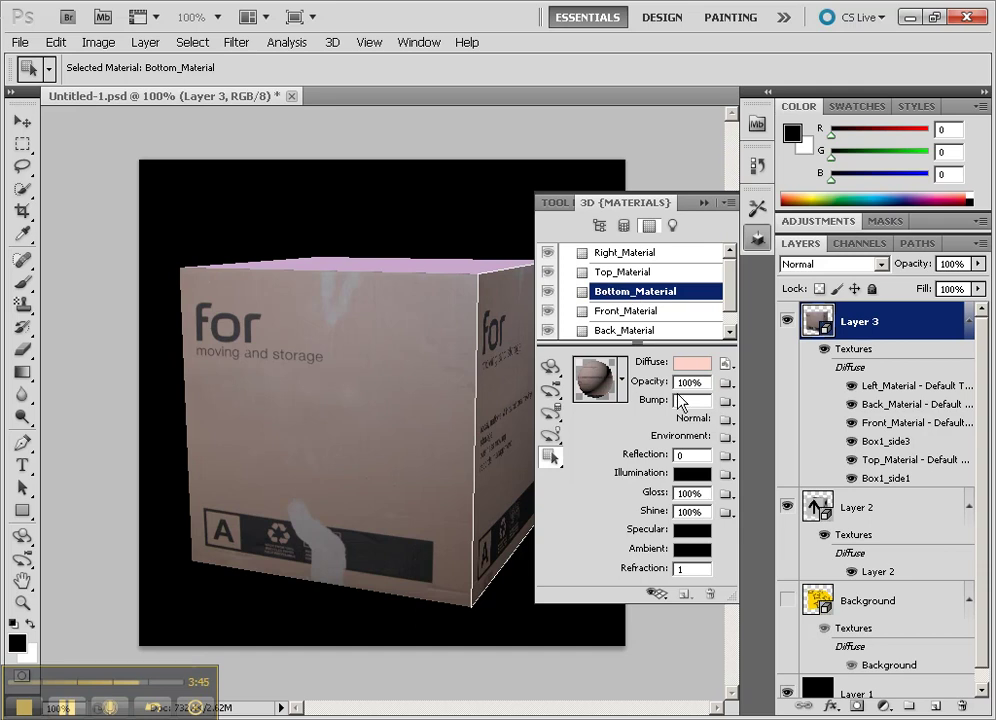
# - Replace Bottom_Material's Diffuse texture with Box1_base.jpg
pyautogui.click(728, 365)
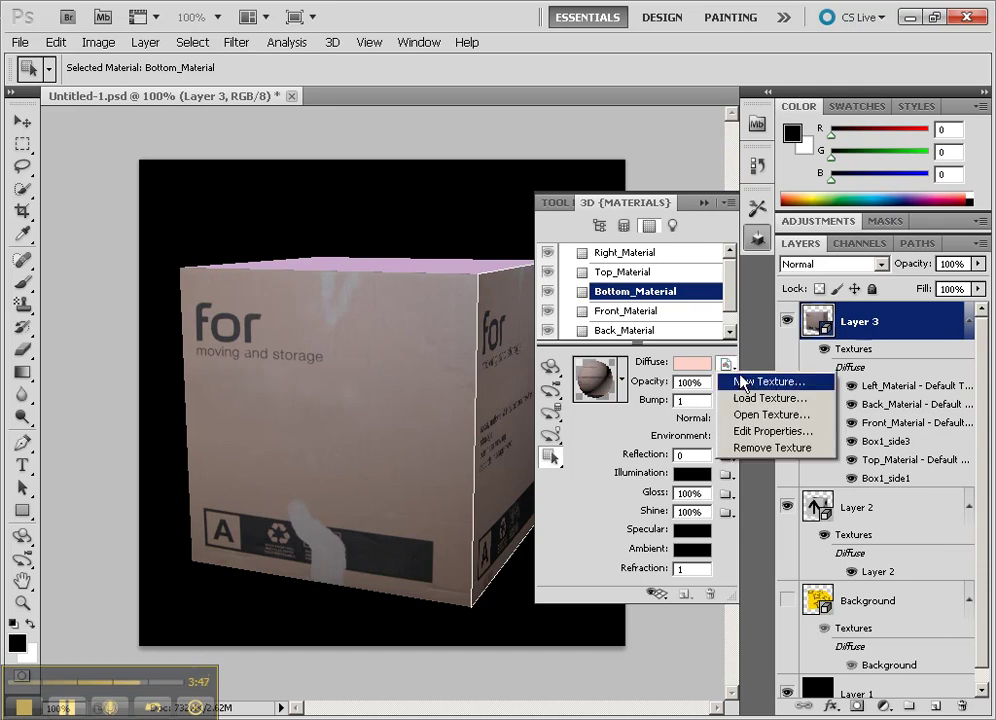
pyautogui.click(789, 400)
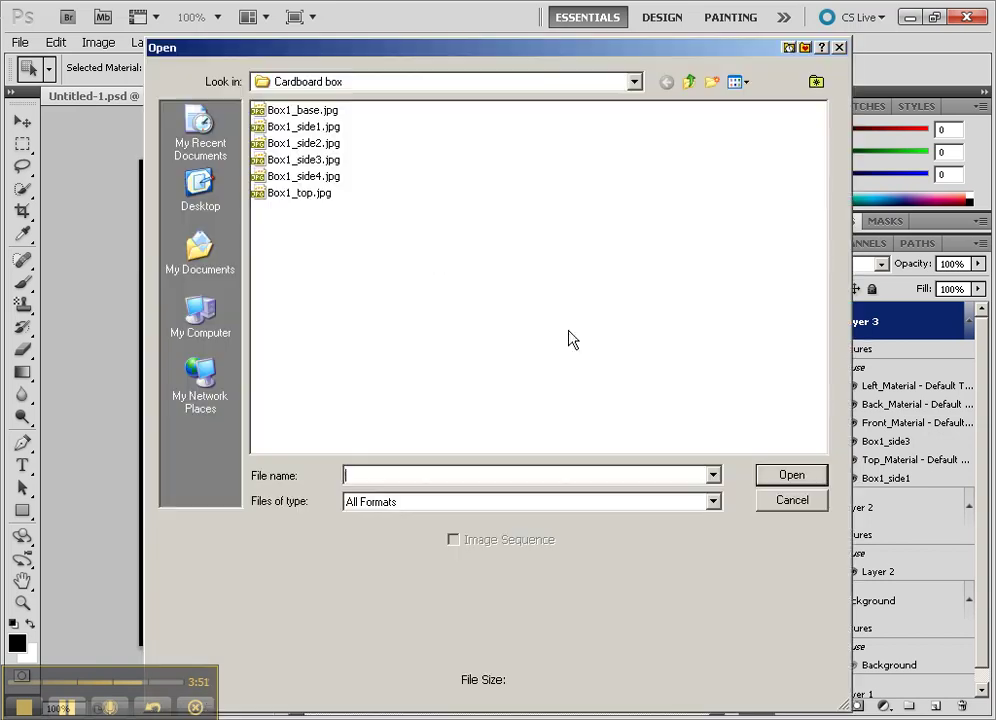
pyautogui.click(290, 110)
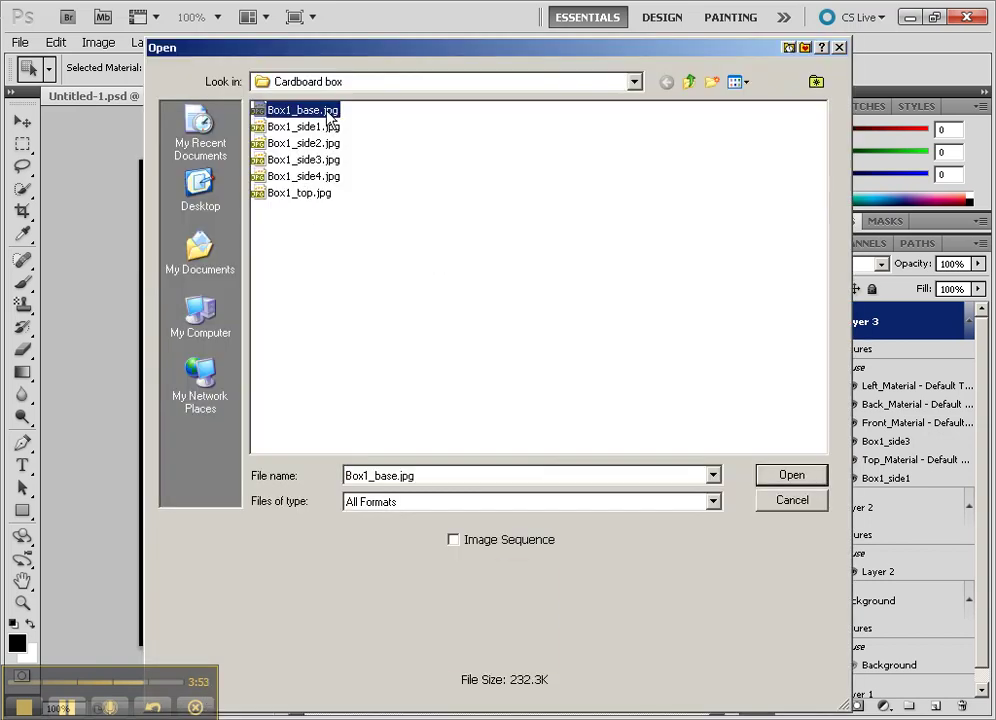
pyautogui.click(765, 477)
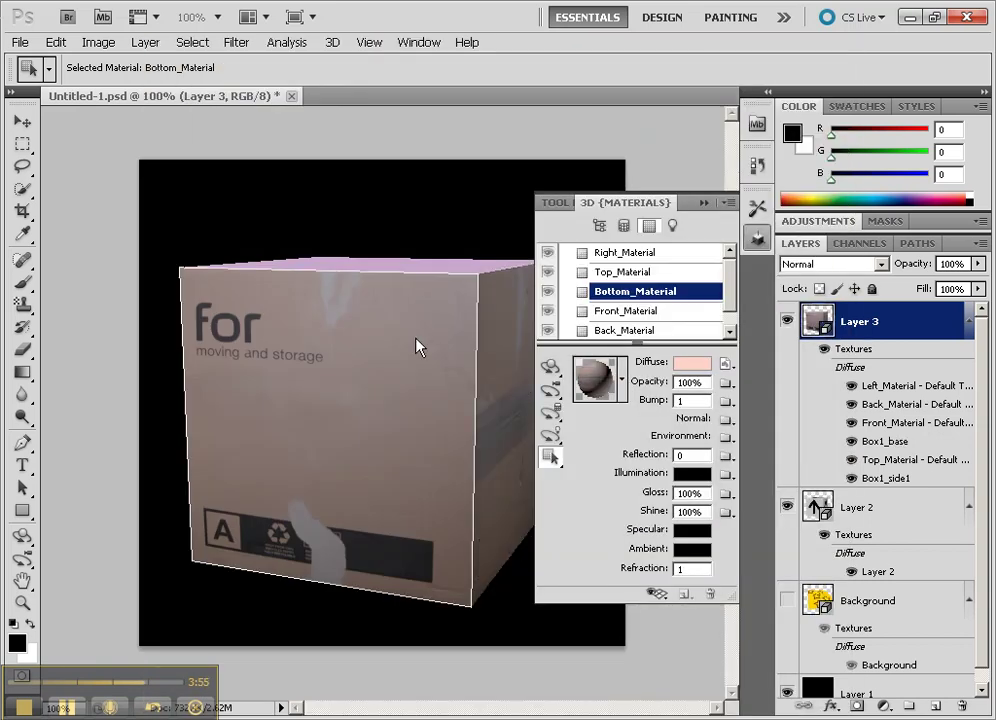
# - Reload Box1_side1.jpg as Right_Material's Diffuse texture, accepting the reuse warning
pyautogui.click(415, 345)
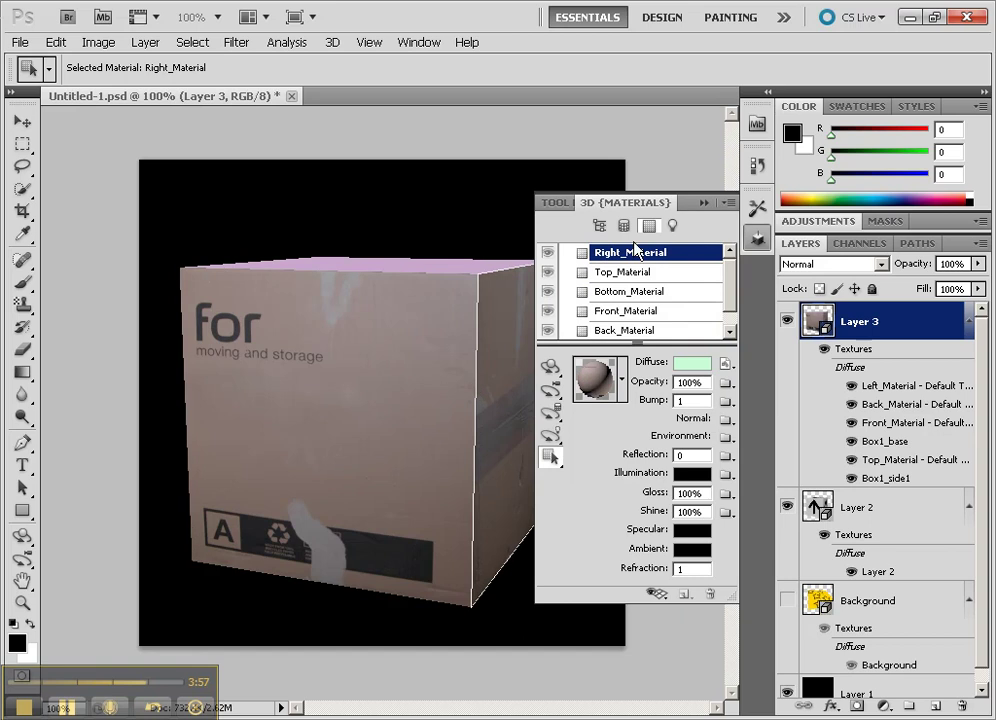
pyautogui.click(726, 363)
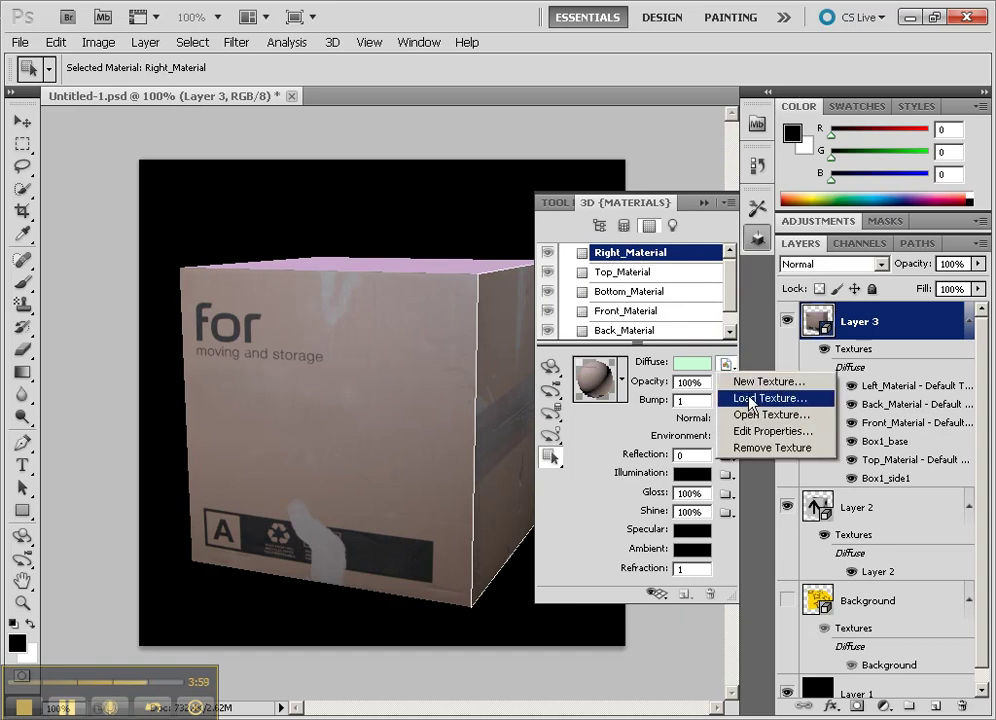
pyautogui.click(735, 397)
pyautogui.click(302, 127)
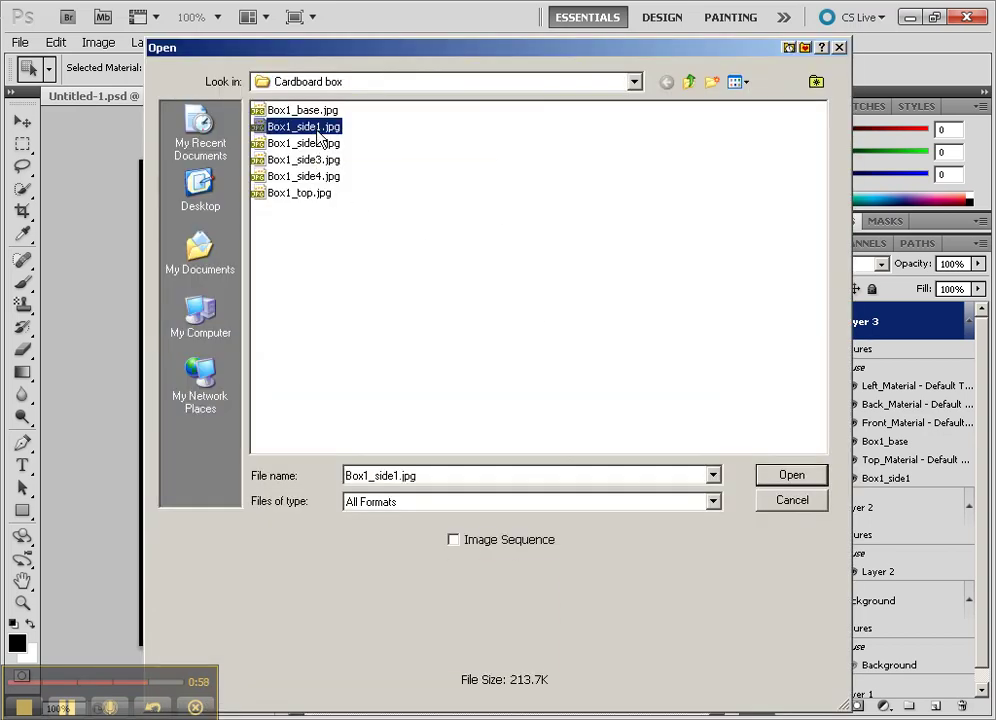
pyautogui.click(792, 474)
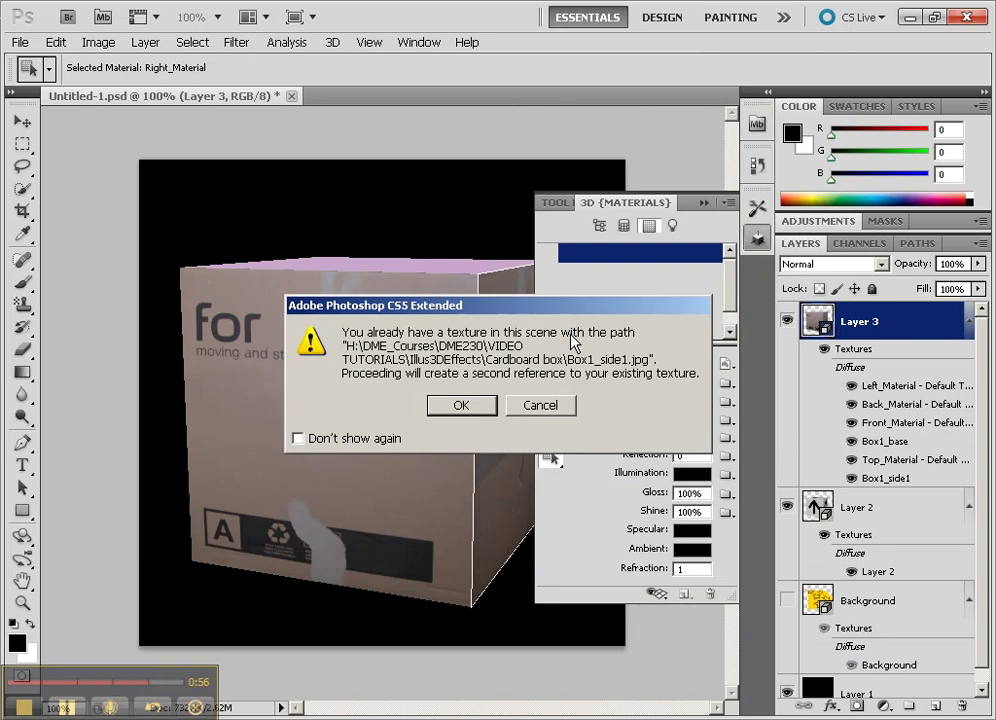
pyautogui.click(458, 407)
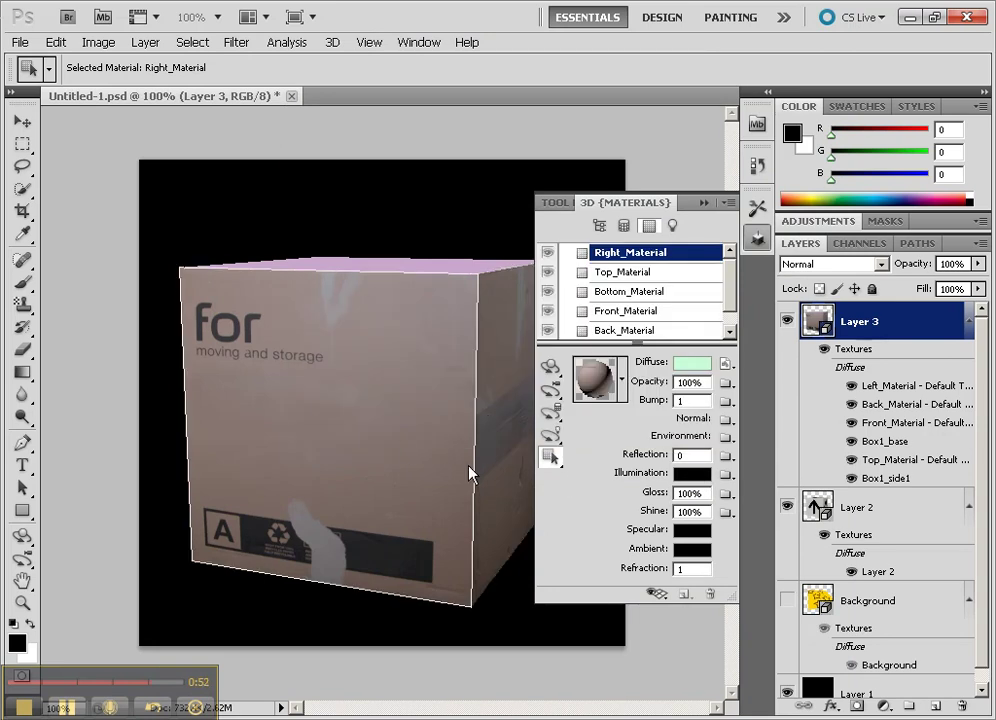
# - Rotate the cube to reveal its pink top face, then open Right_Material's Box1_side1 texture for editing
pyautogui.click(503, 449)
pyautogui.click(551, 367)
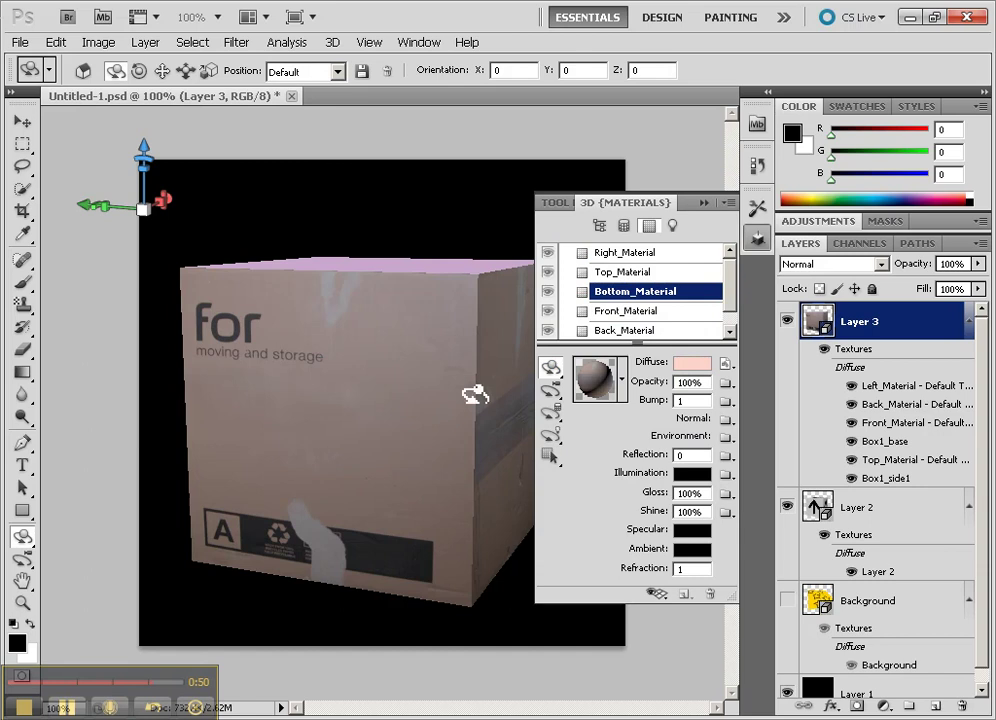
pyautogui.moveTo(430, 400); pyautogui.dragTo(316, 397)
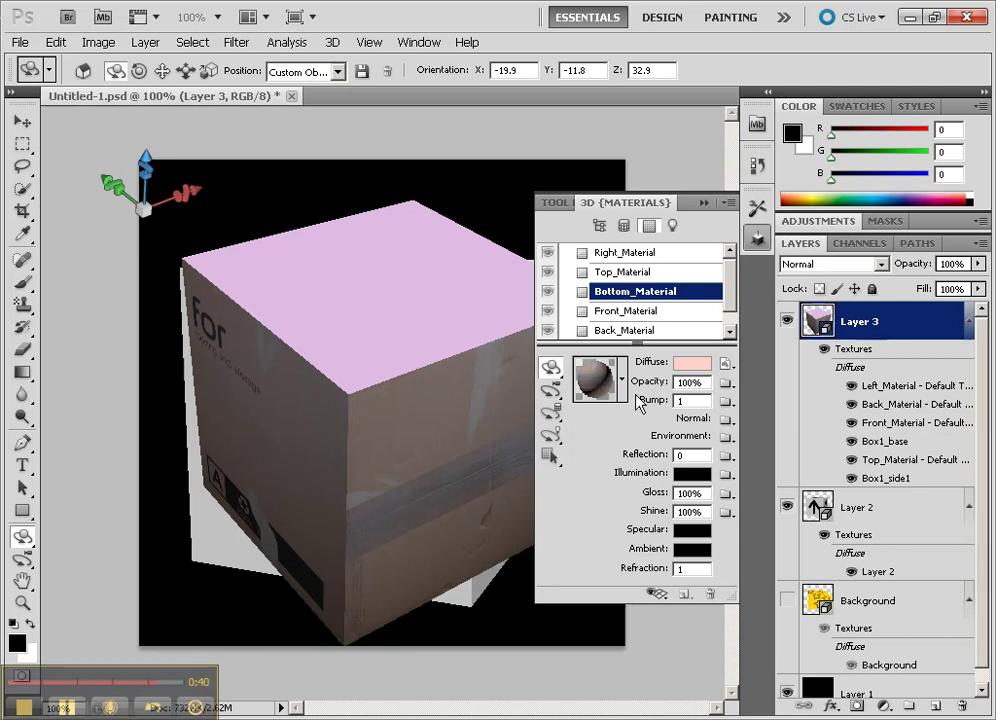
pyautogui.click(627, 254)
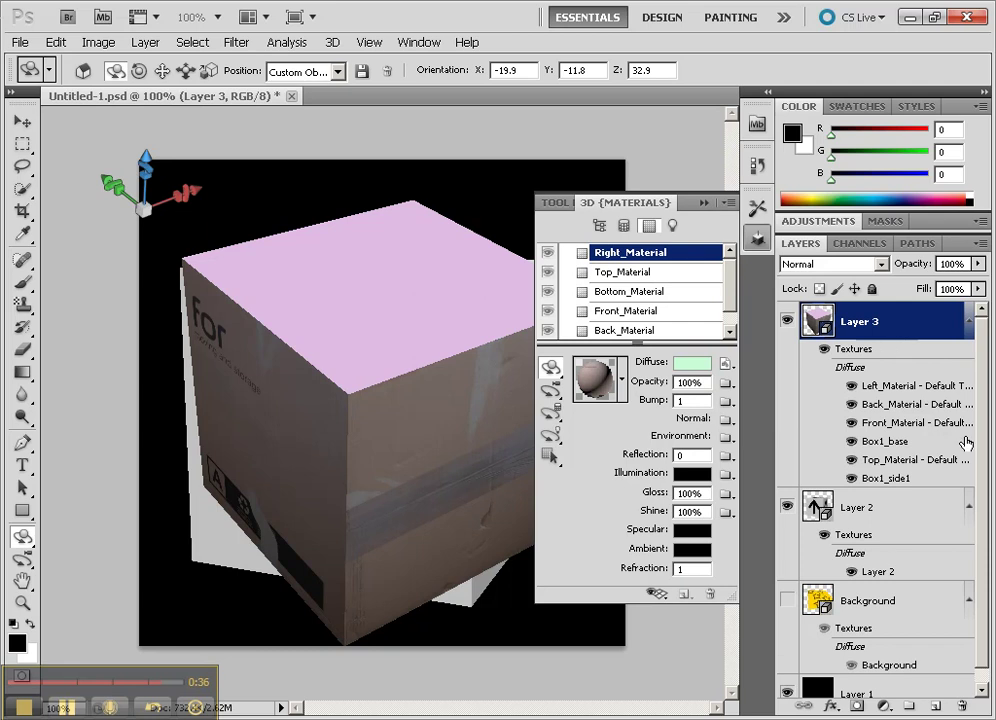
pyautogui.doubleClick(893, 477)
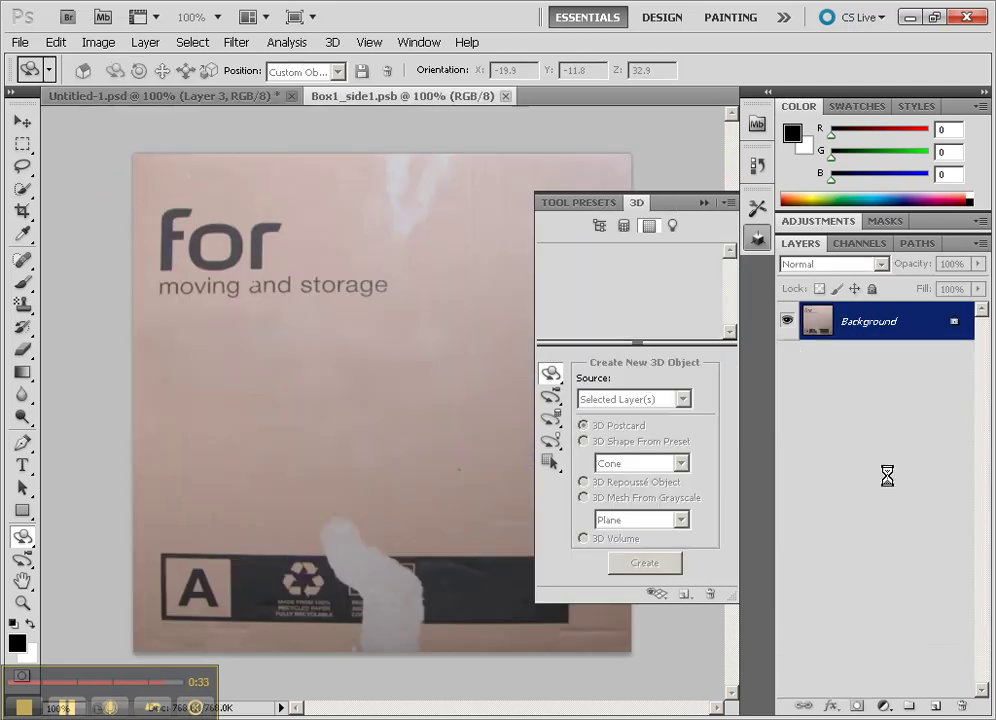
# - Rotate the entire Box1_side1 texture -90° with Free Transform and save it back to the cube
pyautogui.click(23, 144)
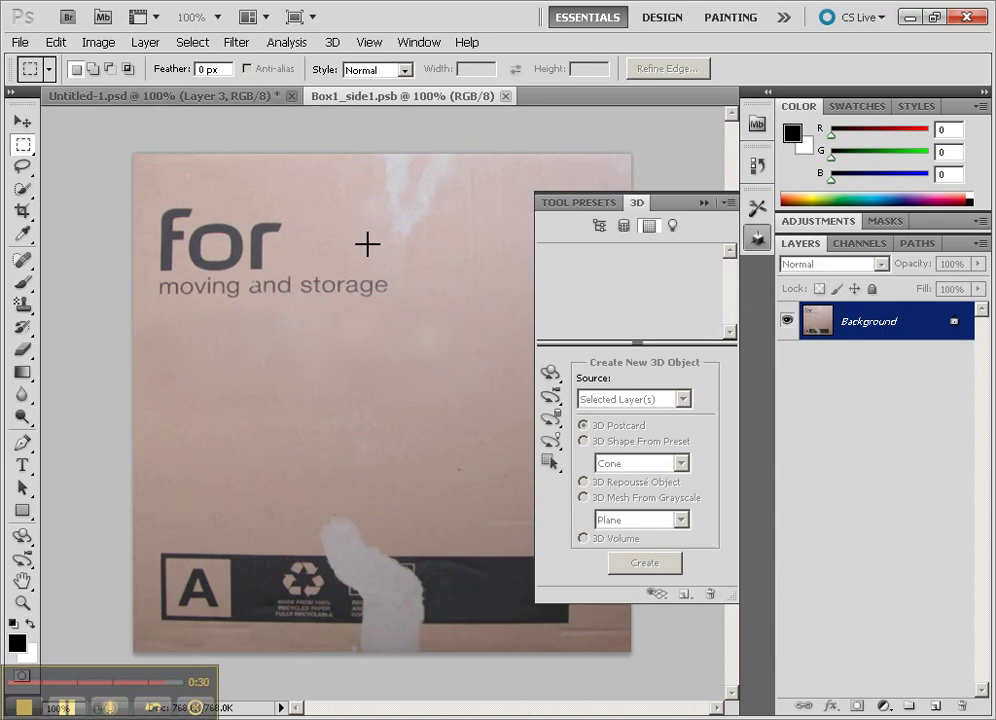
pyautogui.hotkey('ctrl', 'a')
pyautogui.hotkey('ctrl', 't')
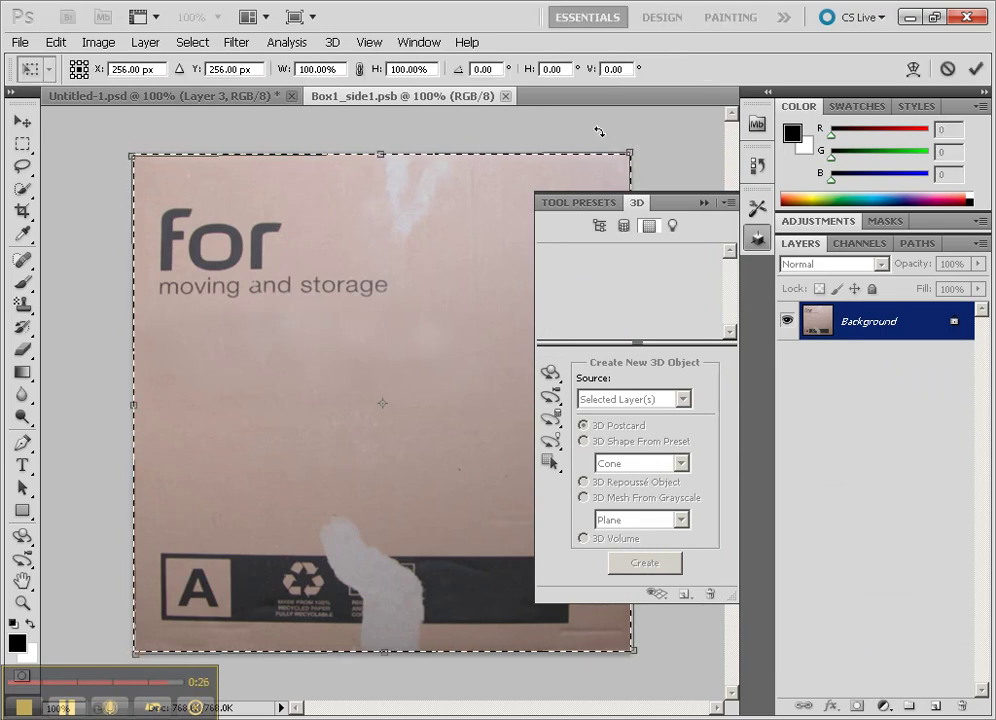
pyautogui.moveTo(652, 144); pyautogui.dragTo(140, 200)
pyautogui.press('Return')
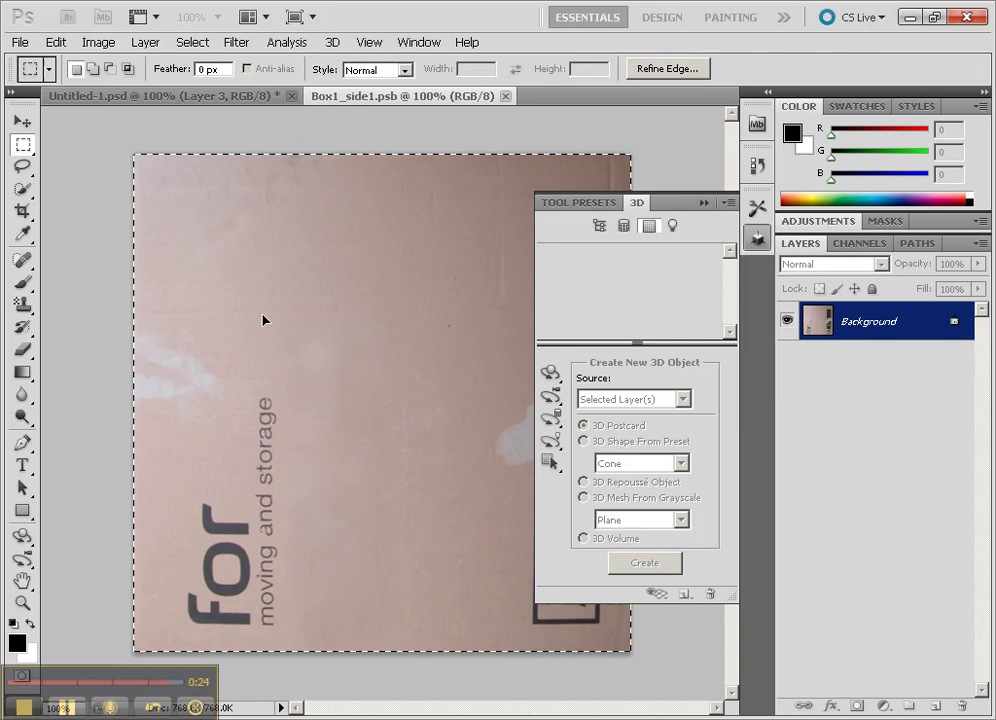
pyautogui.click(516, 96)
pyautogui.click(433, 408)
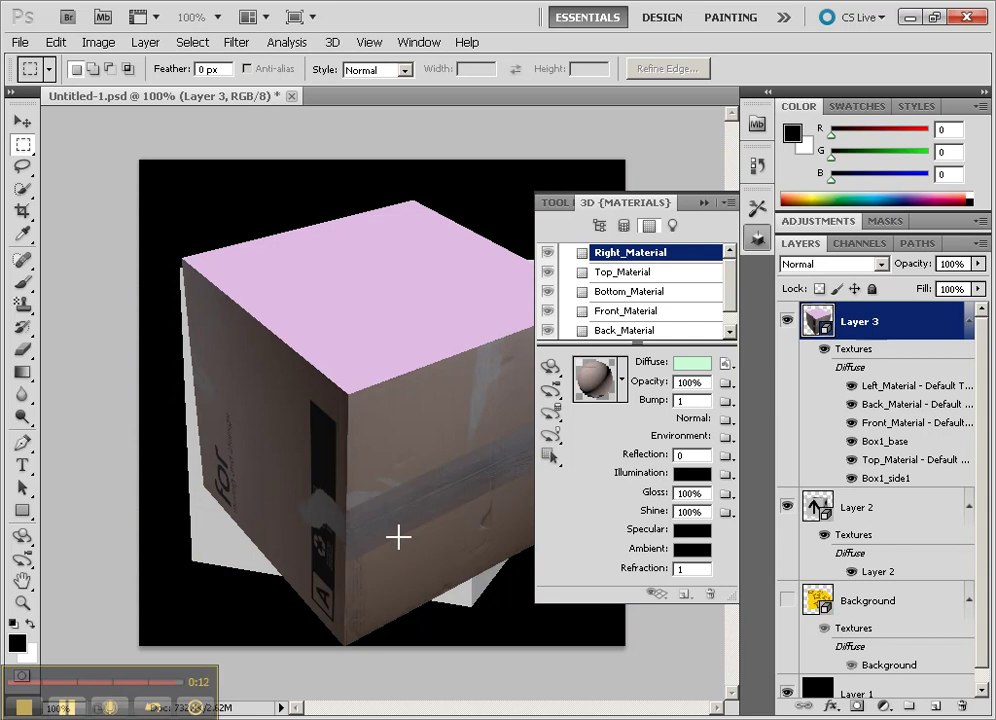
# - Rotate the cube to X -11.9, Y 50.1, Z 17.6, tipping its 'for moving and storage' face upward
pyautogui.moveTo(22, 536); pyautogui.dragTo(62, 538)
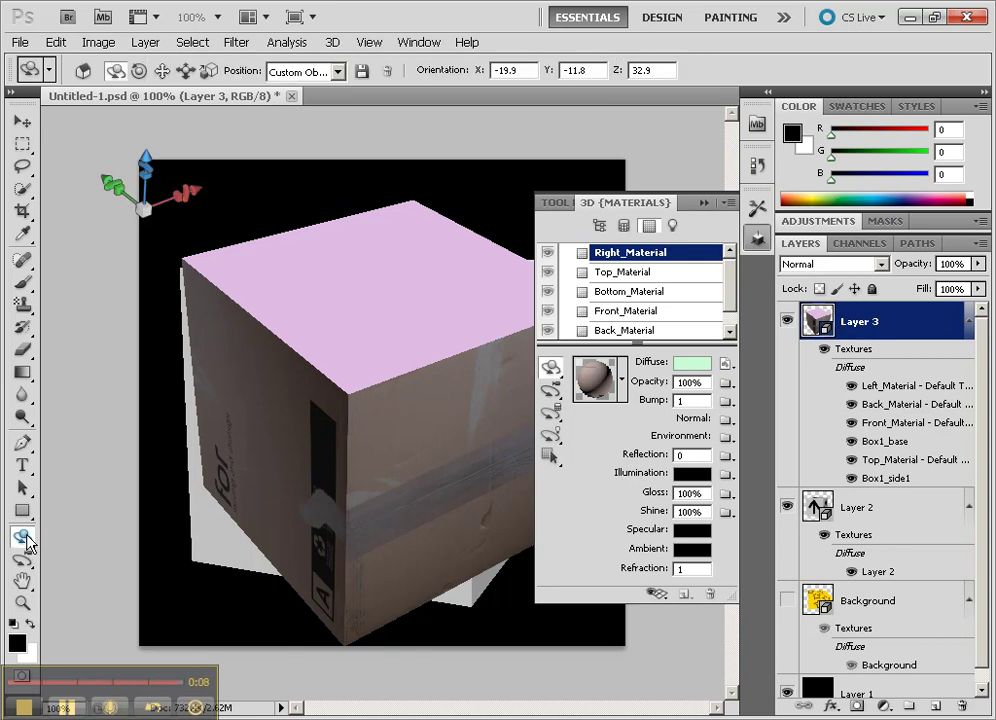
pyautogui.moveTo(430, 328); pyautogui.dragTo(297, 439)
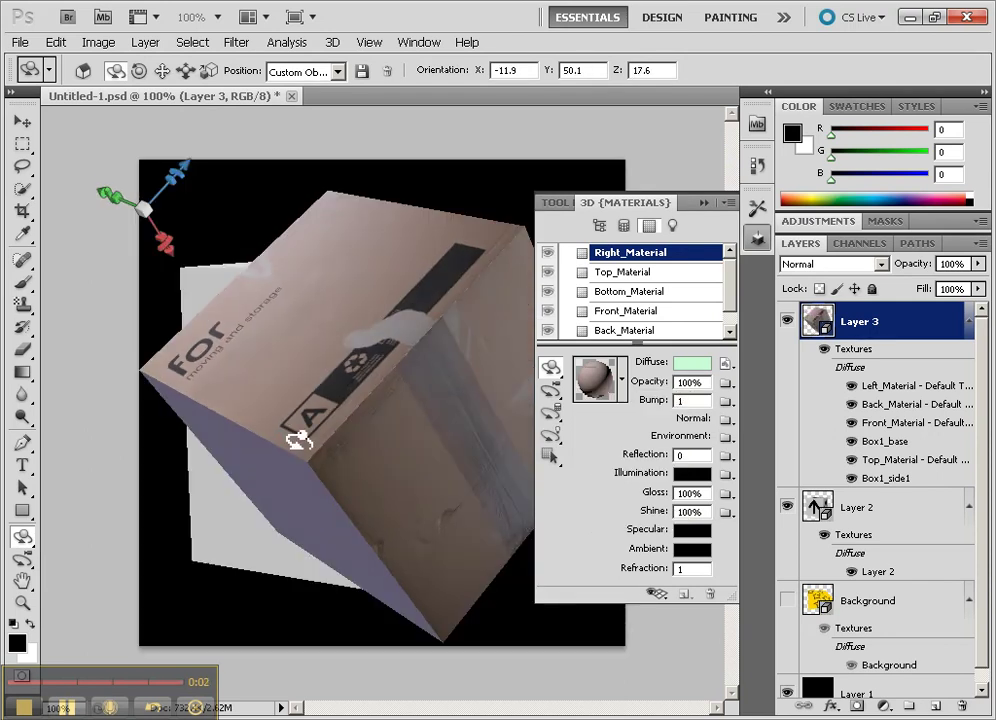